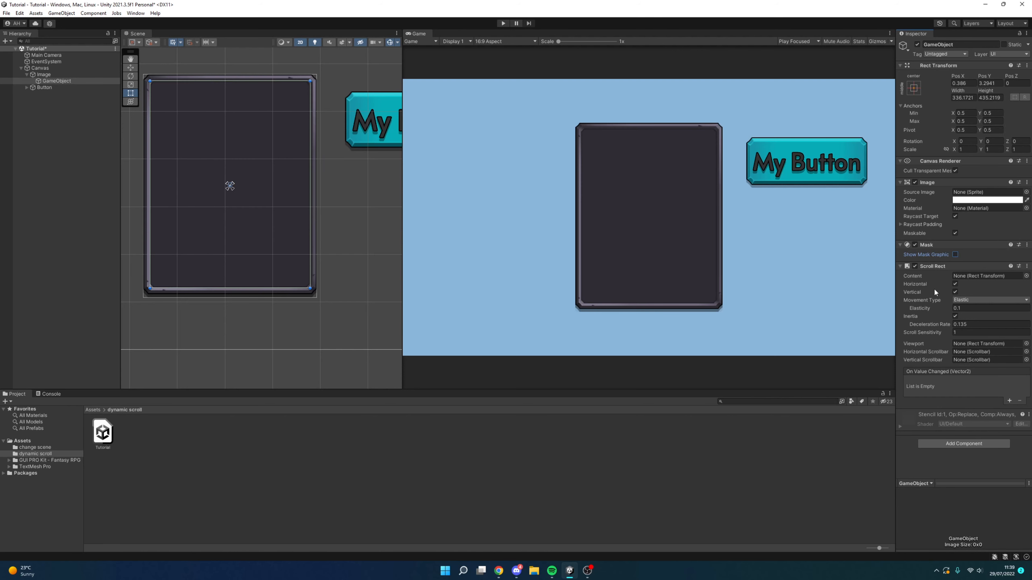
- Rename the GameObject under Image to Scroll
right_click(71, 82)
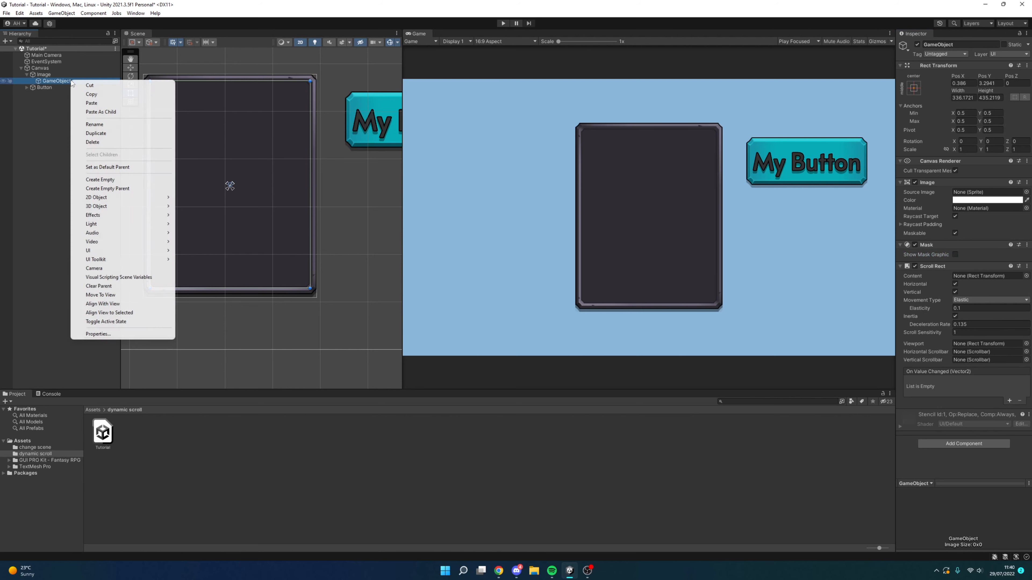
key(Escape)
click(940, 45)
text(Scroll)
key(Return)
- Create an empty child of Scroll named Container and size it to about 336 by 516, spanning the panel's width and extending below it
right_click(59, 81)
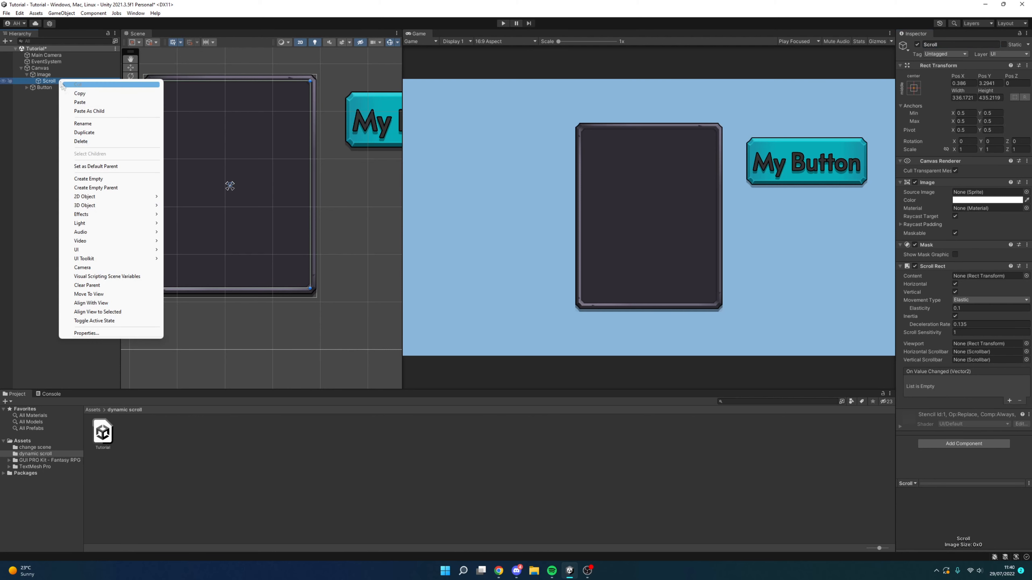
click(100, 183)
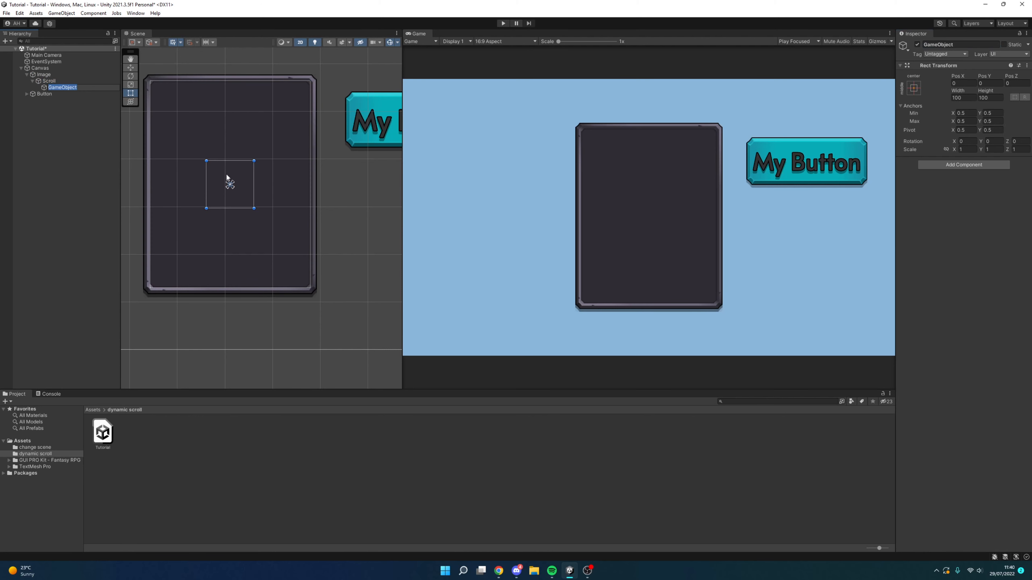
text(Container)
key(Return)
drag(224, 179, 167, 97)
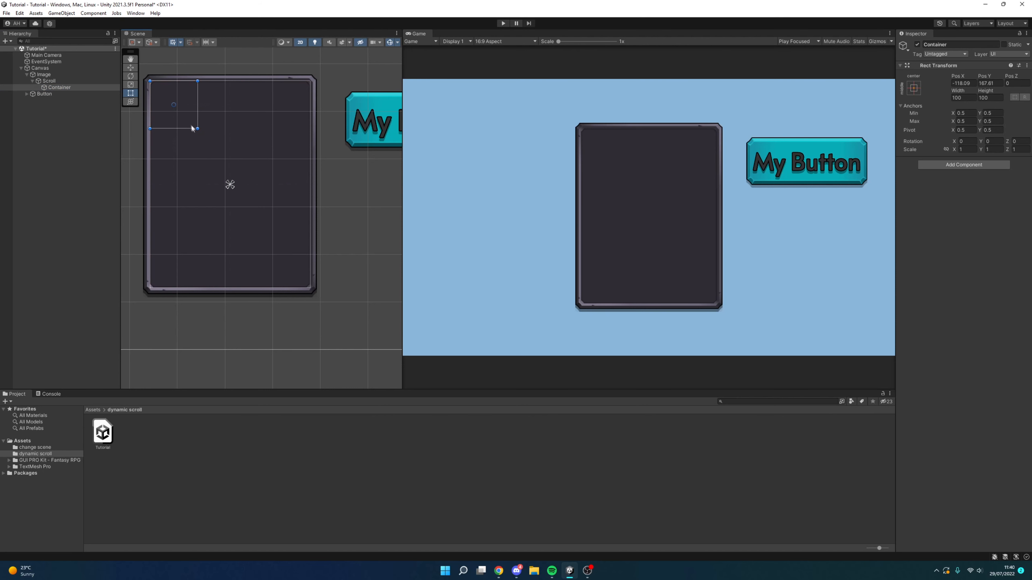
drag(197, 129, 308, 328)
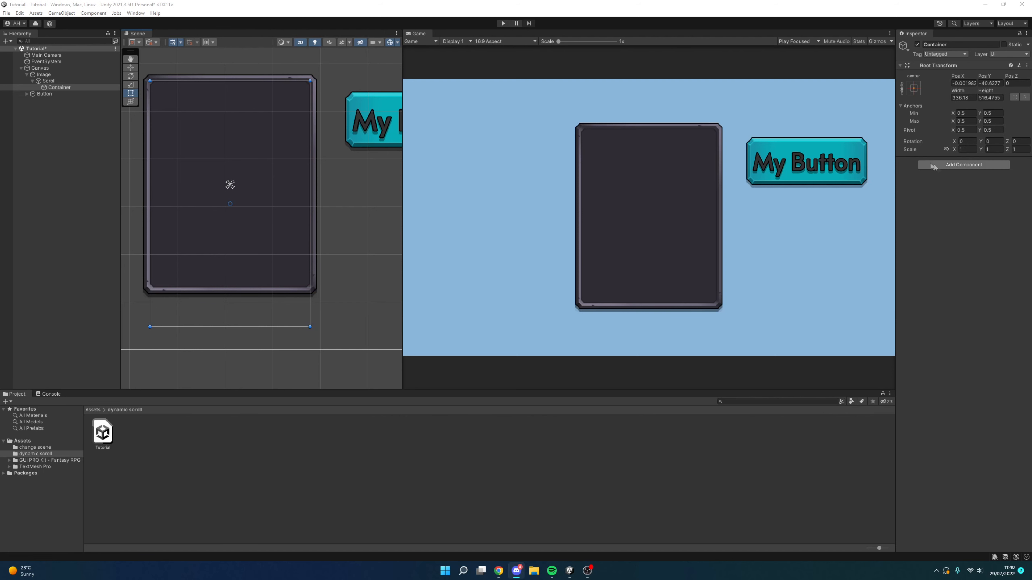
- Add a Vertical Layout Group to Container and set its child alignment to Upper Center
click(950, 165)
text(vert)
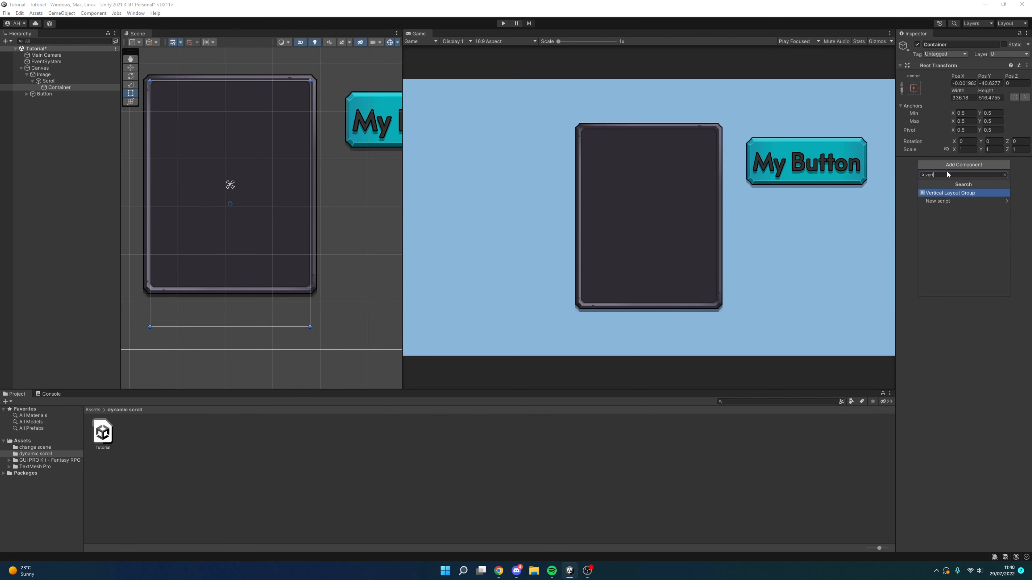
click(963, 192)
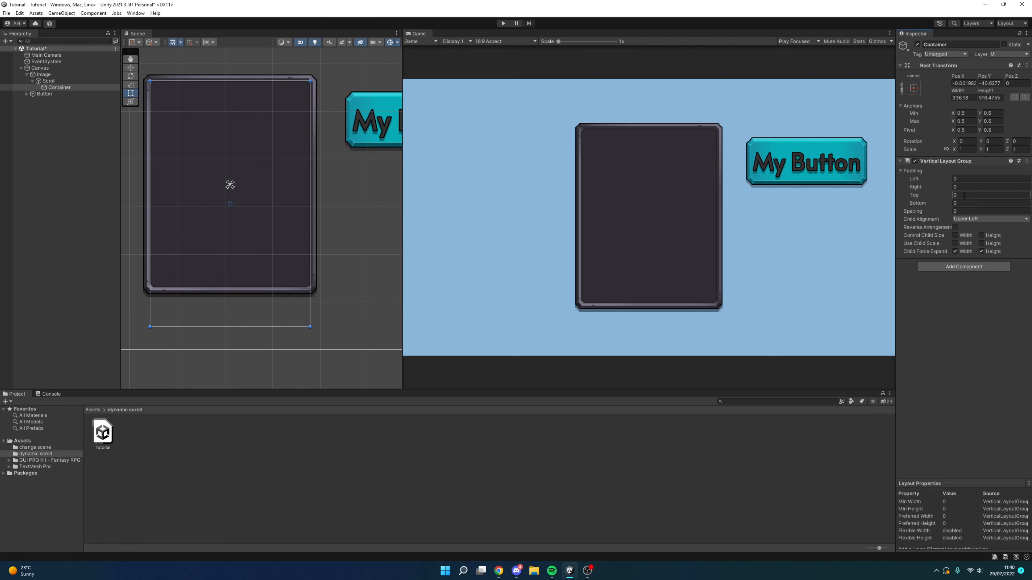
click(973, 220)
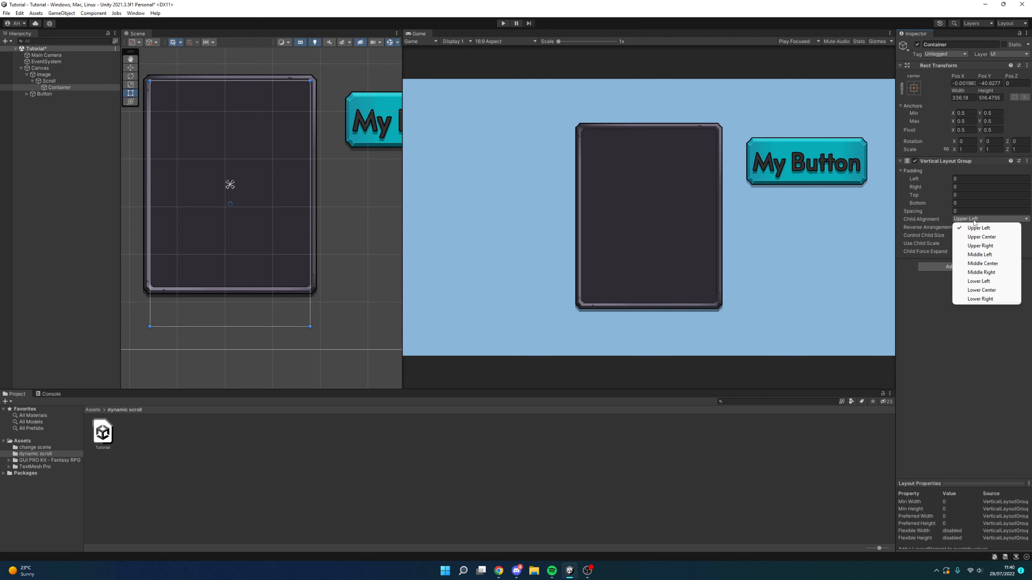
click(987, 237)
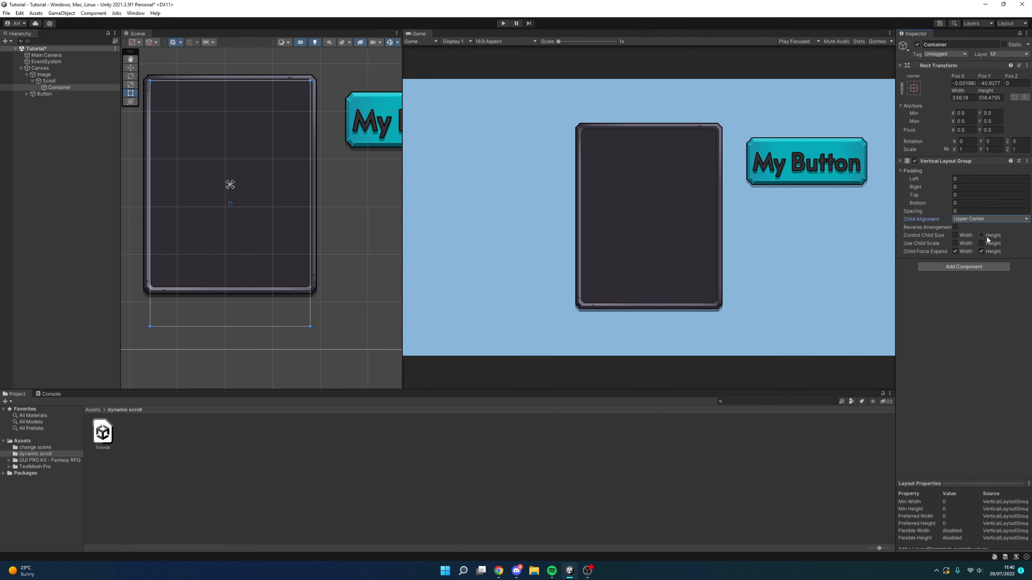
- Assign Container as the content and Scroll as the viewport of the Scroll object's Scroll Rect
click(49, 81)
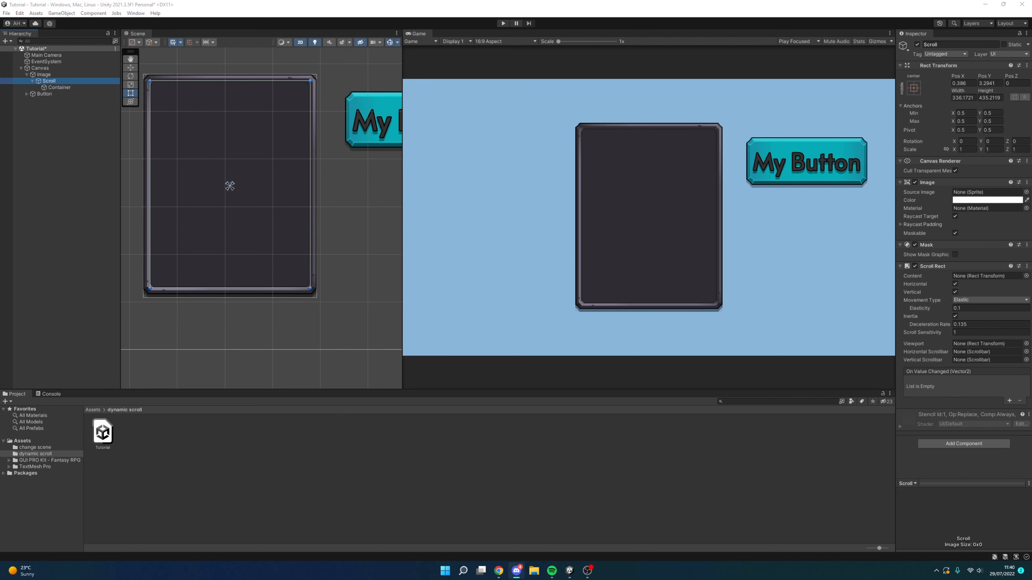
drag(59, 87, 976, 278)
drag(49, 81, 987, 345)
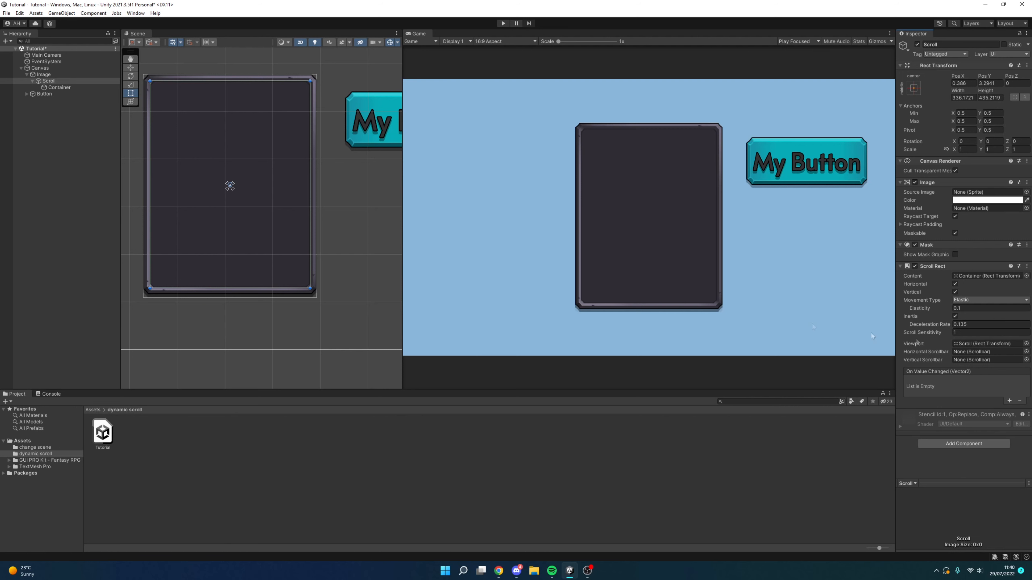
- Make Button a child of Container
click(43, 94)
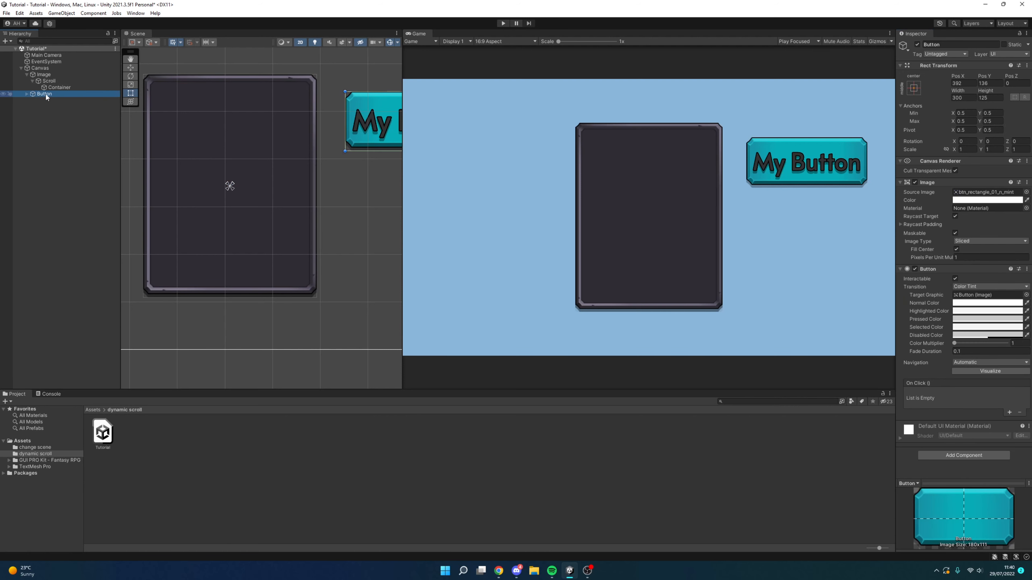
drag(58, 94, 60, 87)
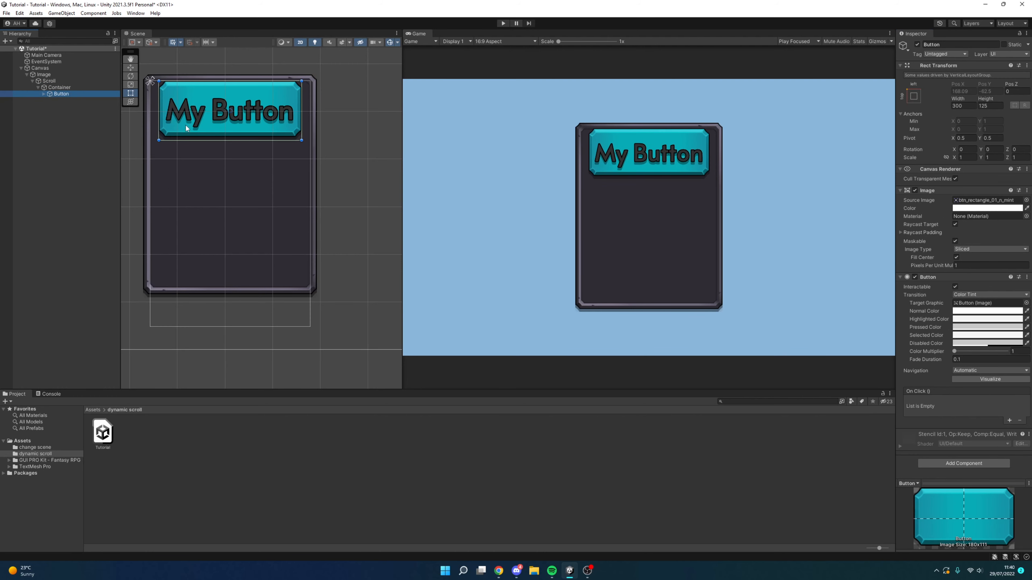
- Play the scene, test scrolling the panel with its single button, and stop playback
click(503, 23)
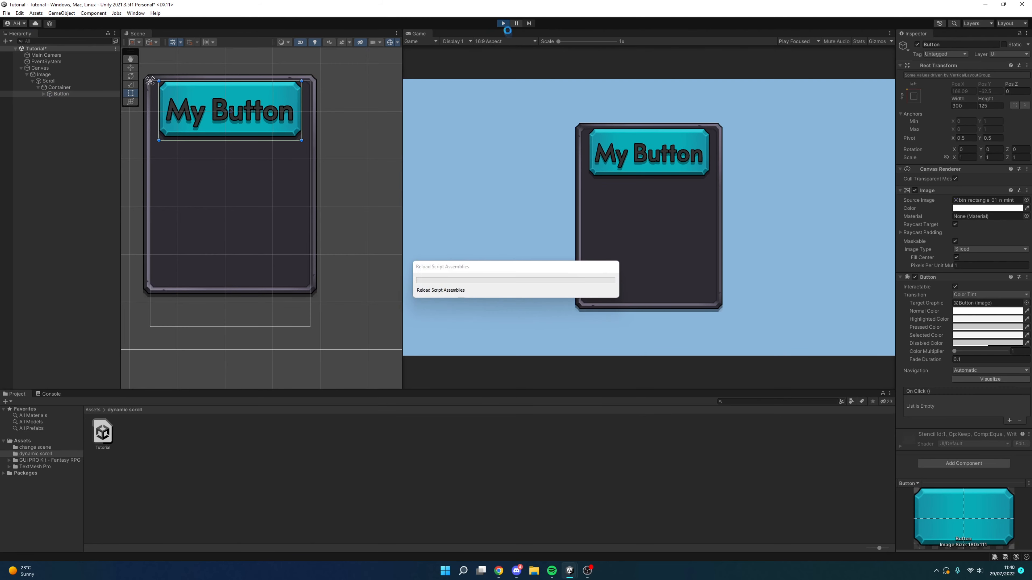
drag(656, 263, 642, 159)
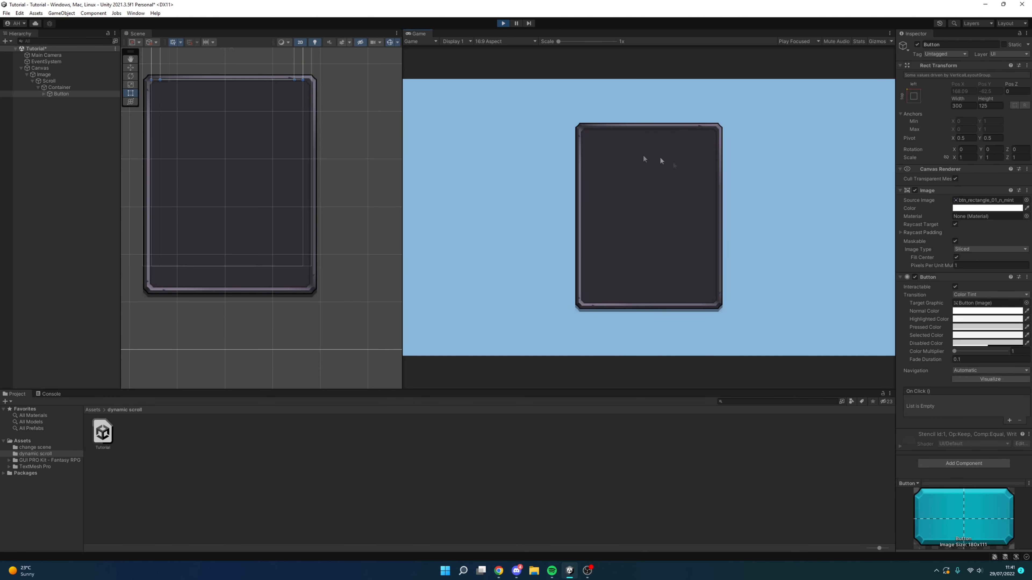
click(503, 23)
- Disable horizontal scrolling in the Scroll object's Scroll Rect
click(58, 87)
click(49, 81)
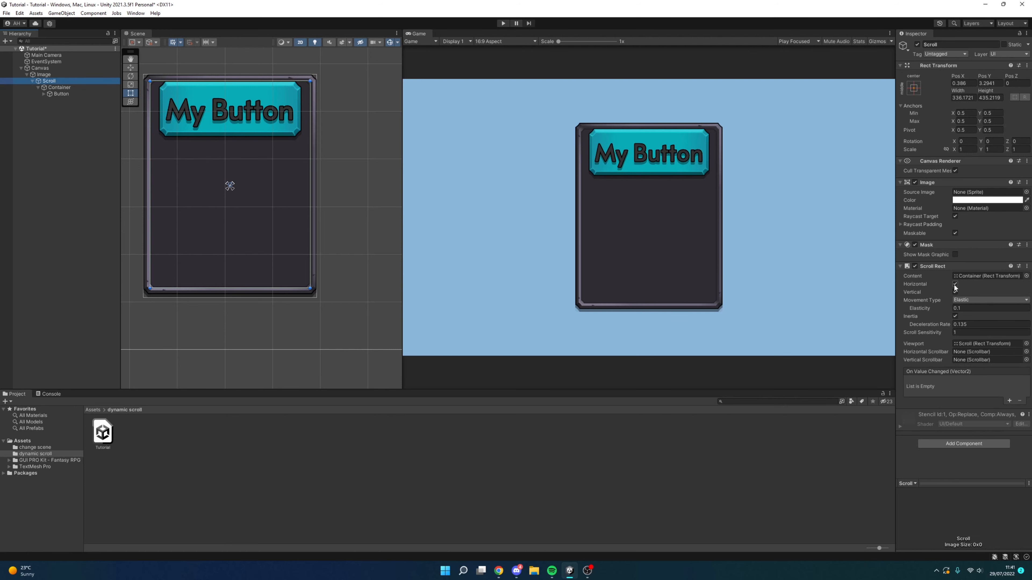
click(954, 285)
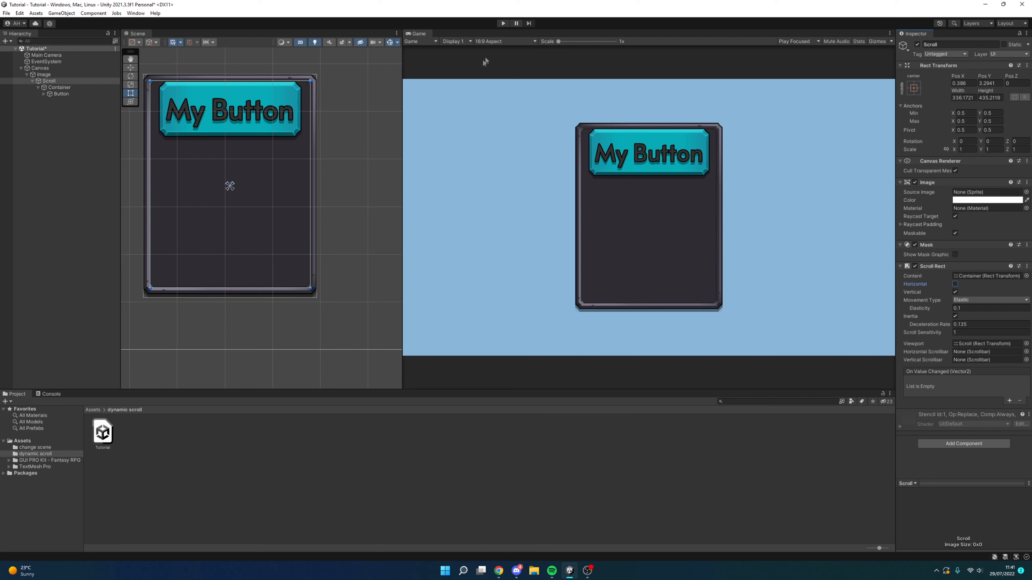
- Play the scene and check how Container moves while scrolling the panel vertically, then stop playback
click(502, 24)
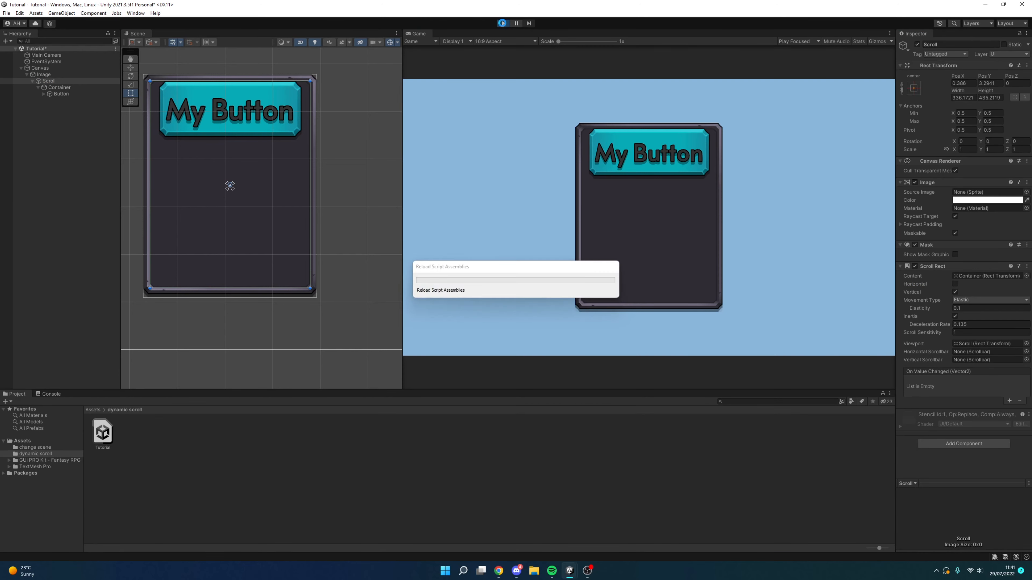
drag(637, 275, 647, 110)
drag(646, 203, 661, 220)
click(59, 87)
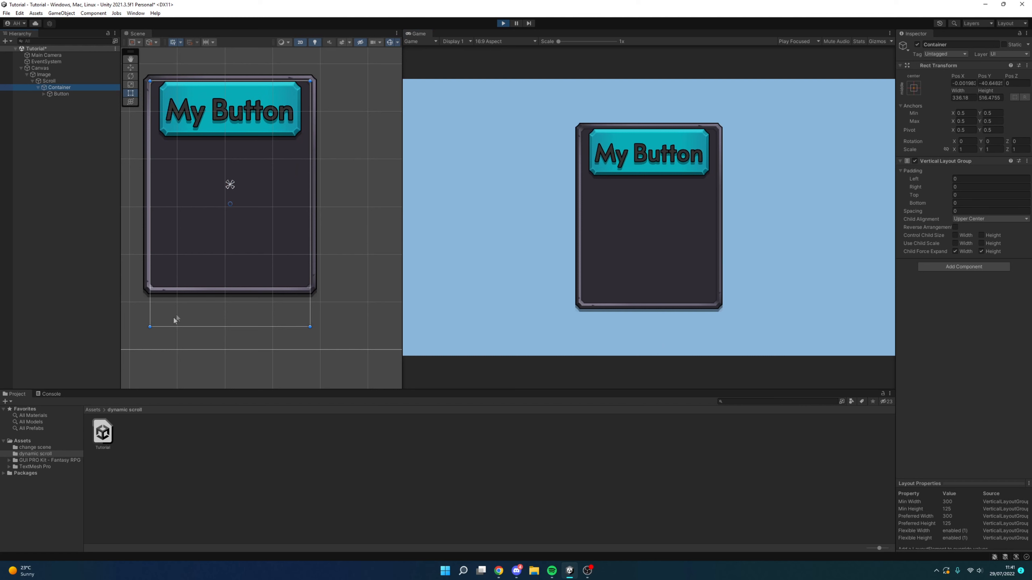
drag(665, 256, 667, 167)
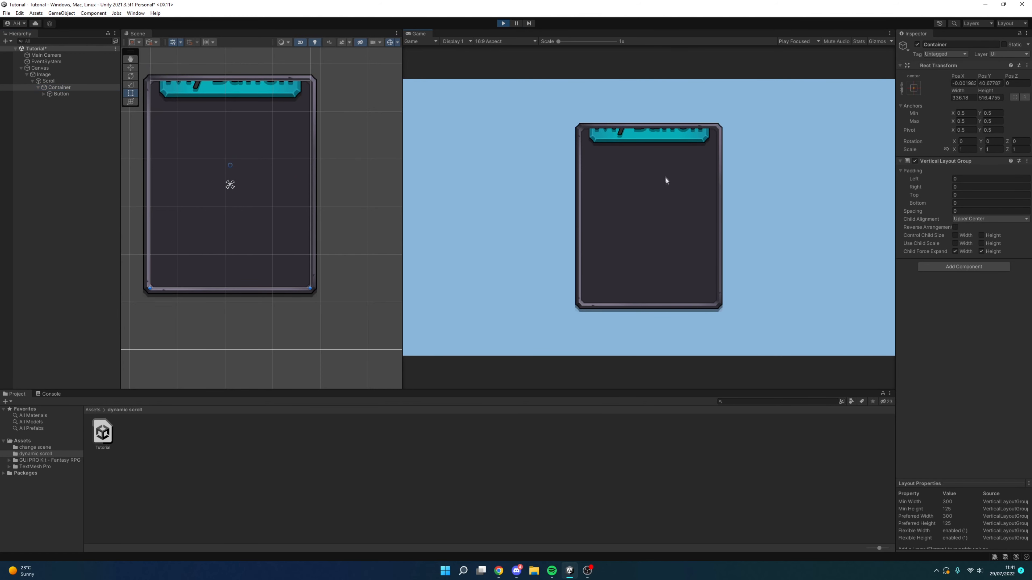
drag(670, 225, 680, 290)
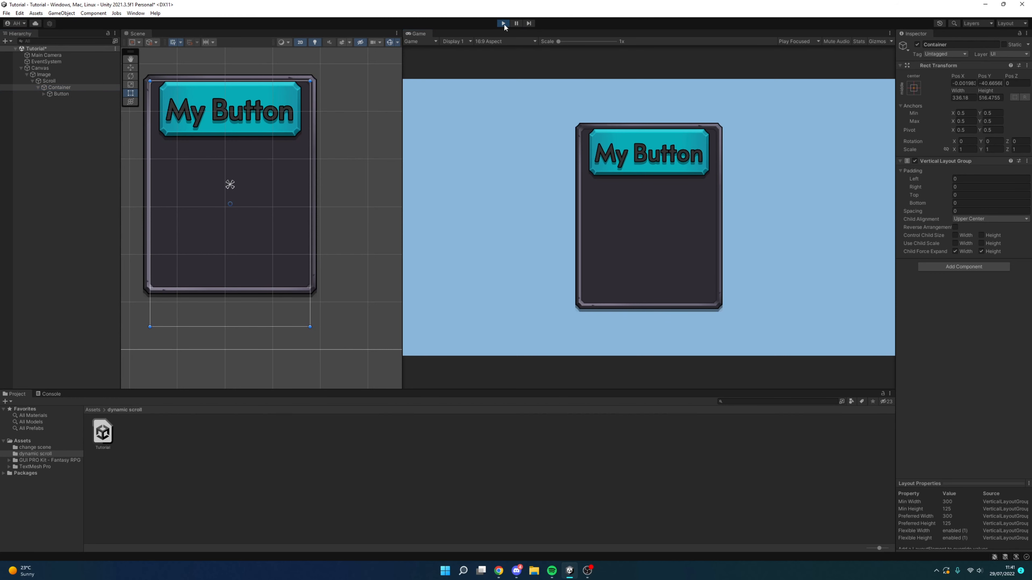
click(504, 23)
- Duplicate the button inside Container three times
click(67, 94)
key(ctrl+d)
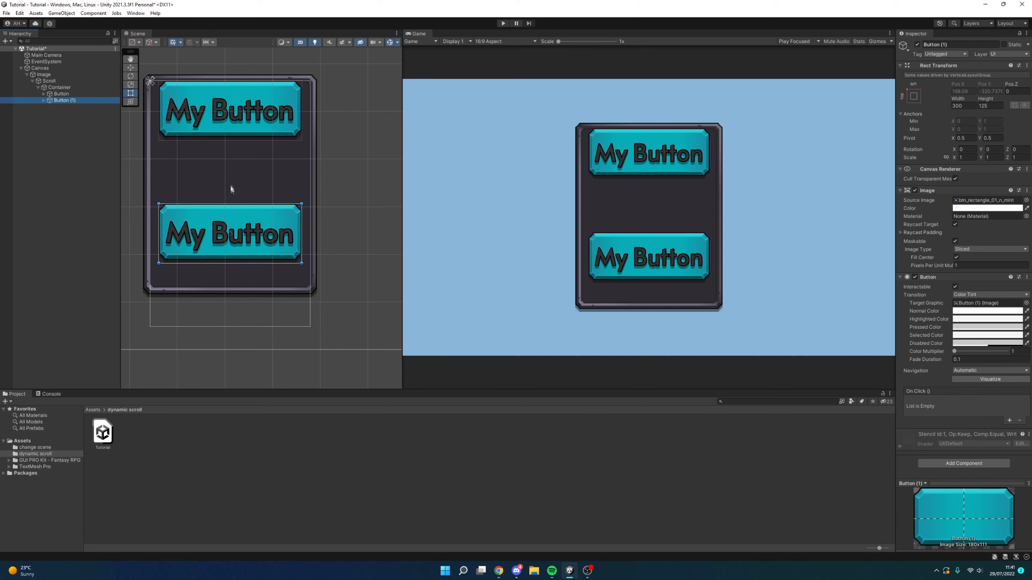
key(ctrl+d)
key(ctrl+d)
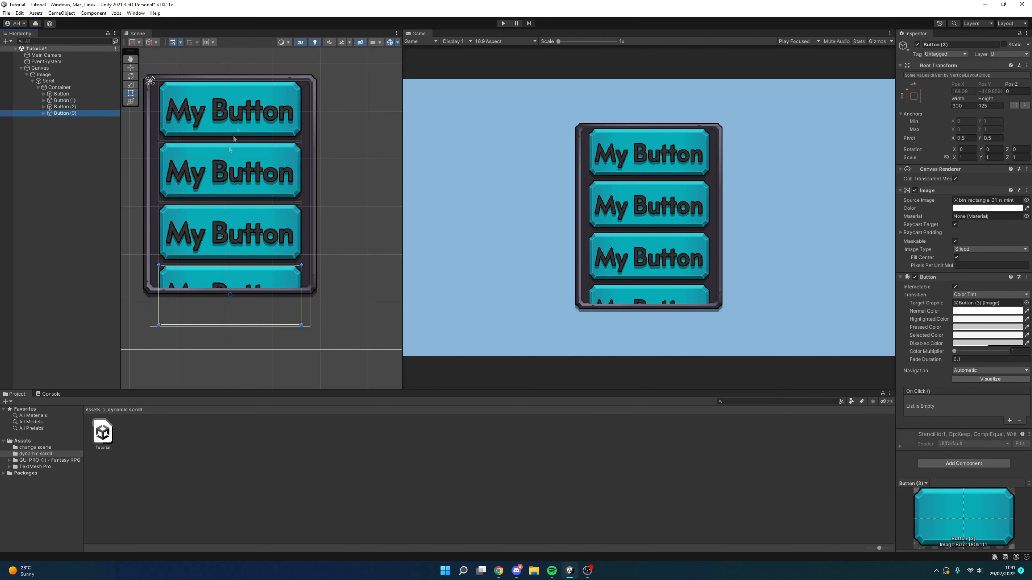
- Play the scene, test scrolling through the four buttons, and stop playback
click(503, 23)
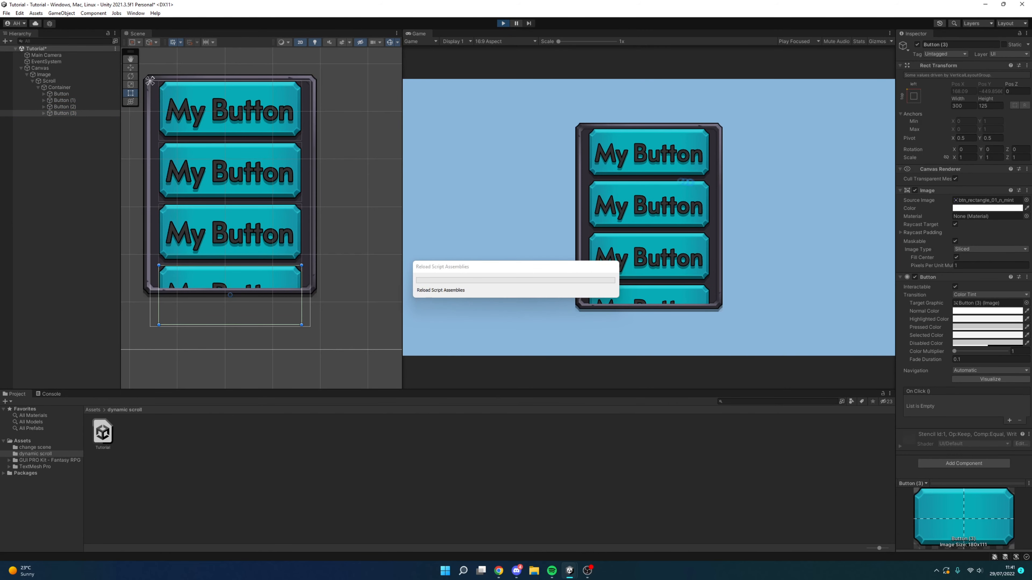
drag(651, 194, 651, 132)
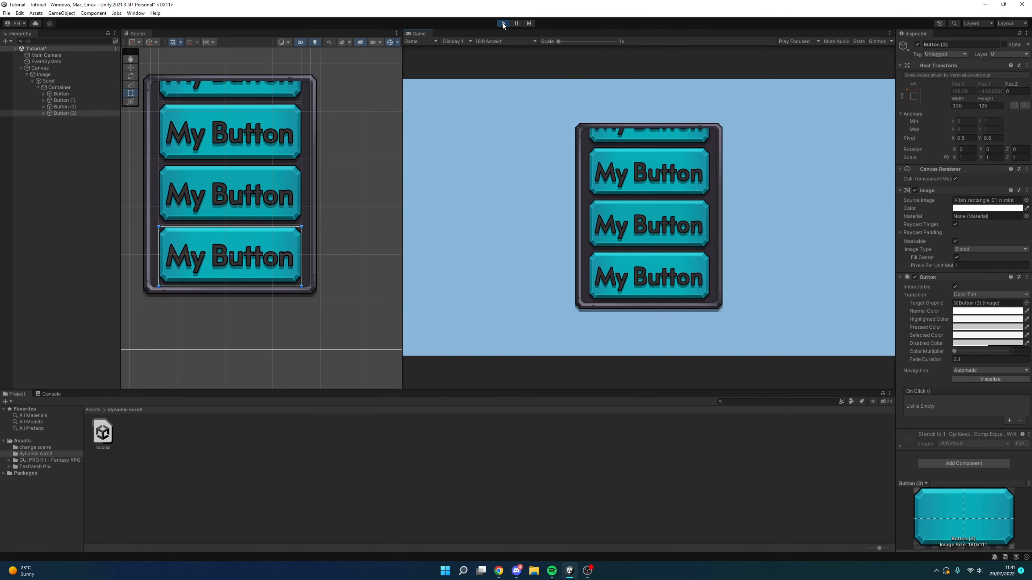
click(503, 23)
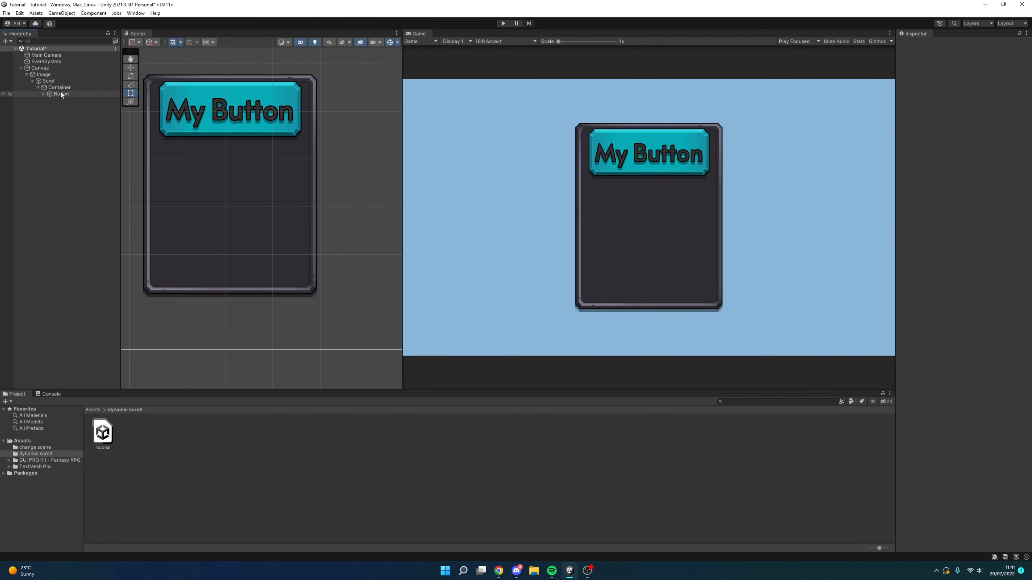
- Duplicate the button inside Container six times so it holds seven buttons
click(61, 94)
key(ctrl+d)
key(ctrl+d)
key(ctrl+d)
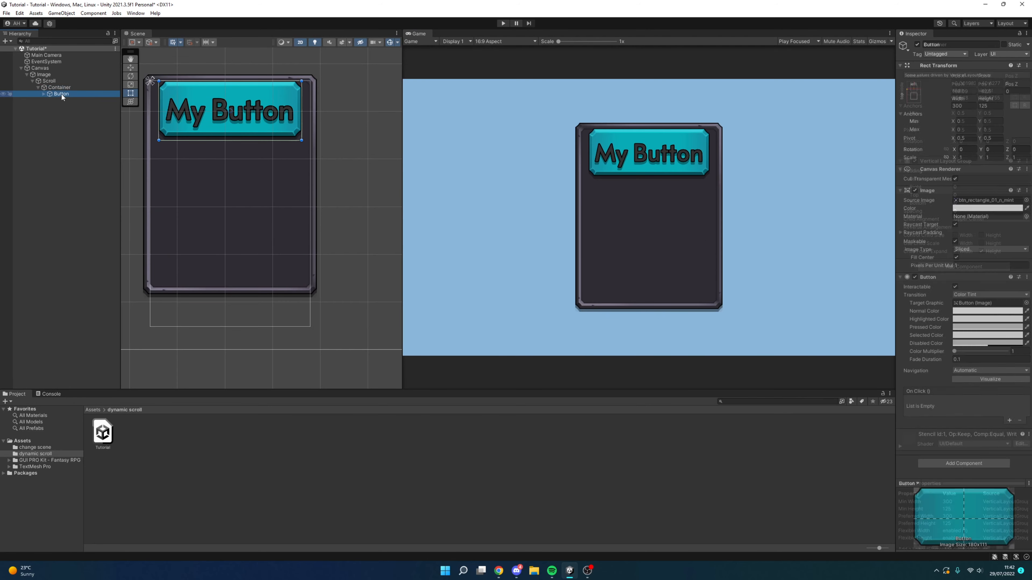
key(ctrl+d)
key(ctrl+d)
key(ctrl+d)
scroll(245, 318, down, 4)
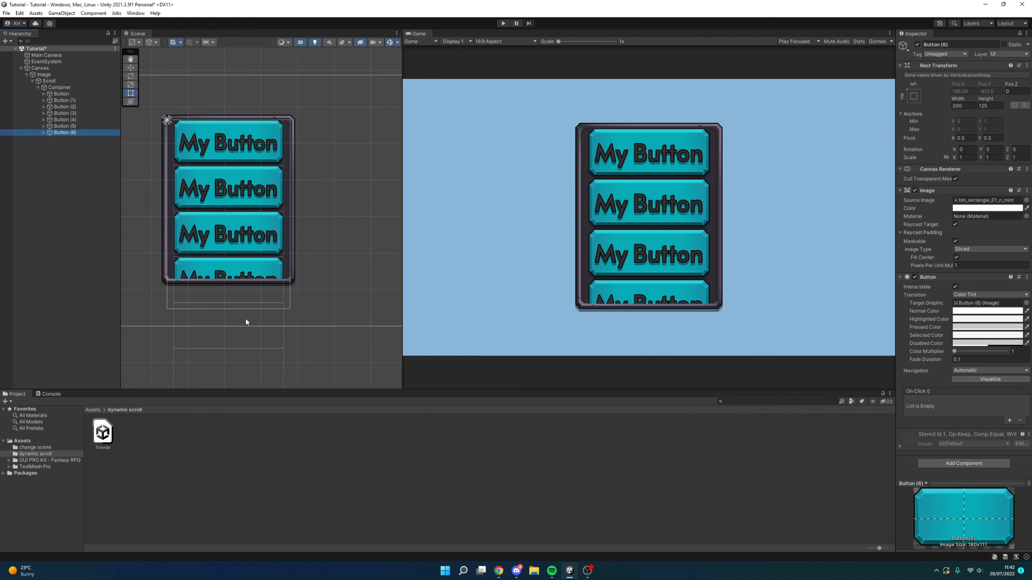
- Play the scene and examine how far the seven-button list scrolls relative to Container's bounds, then stop playback
click(503, 23)
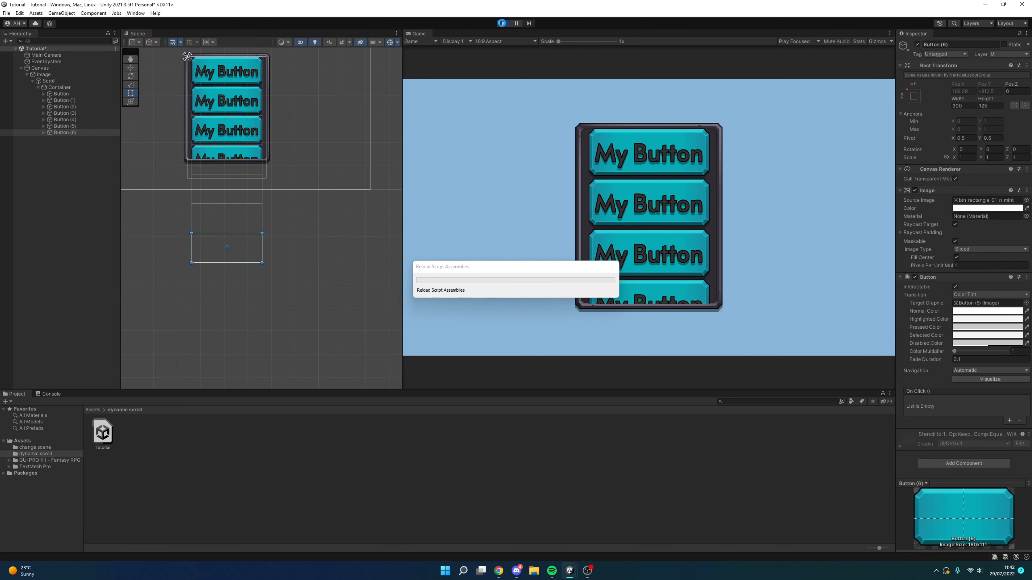
drag(649, 260, 625, 240)
scroll(201, 142, up, 8)
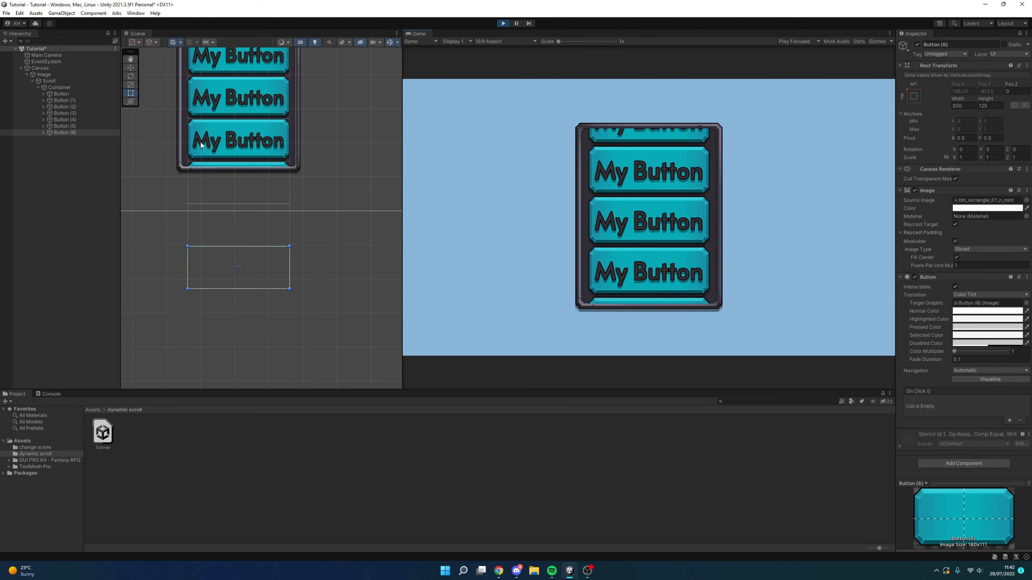
click(59, 88)
scroll(227, 220, up, 4)
middle_drag(232, 175, 219, 308)
scroll(220, 307, down, 3)
drag(666, 173, 649, 220)
scroll(190, 328, up, 2)
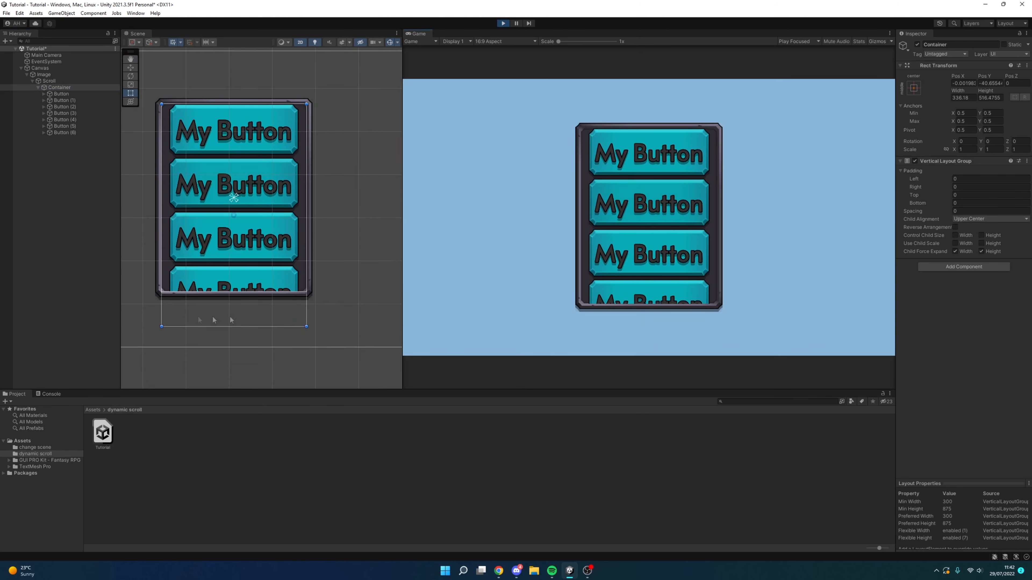
drag(641, 279, 646, 233)
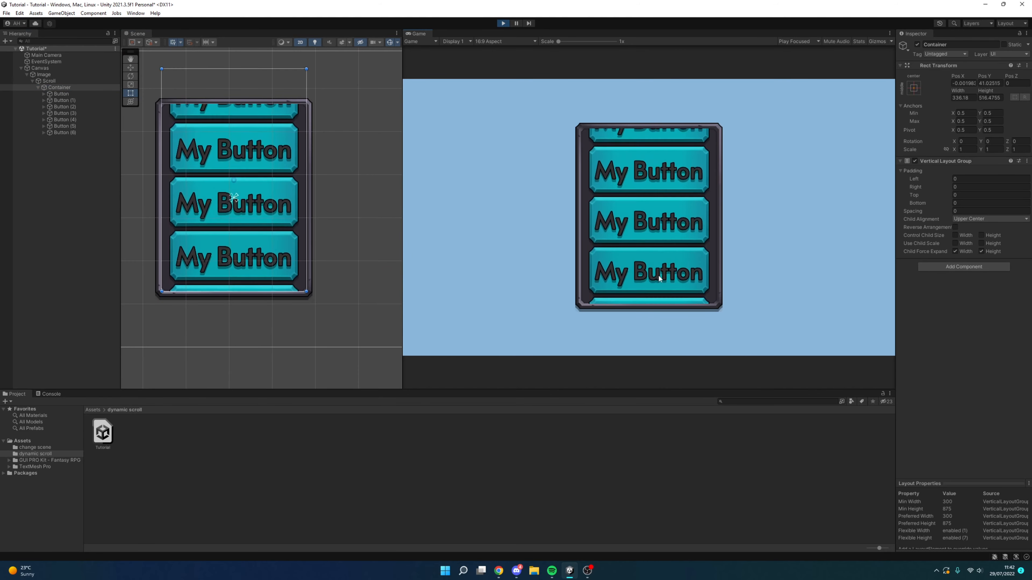
click(503, 23)
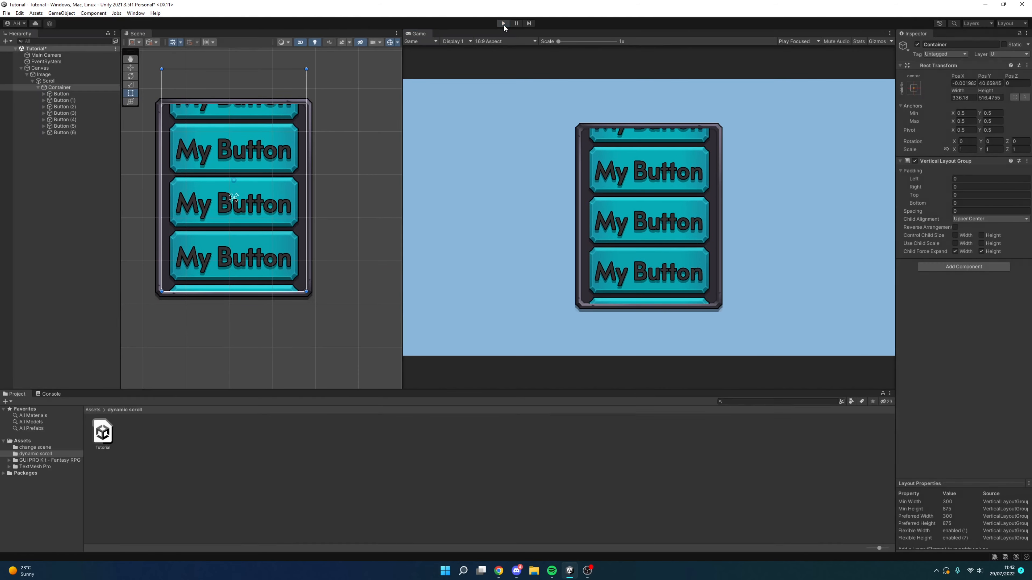
- Add a Content Size Fitter with Vertical Fit set to Min Size to Container, and anchor and position Container at the top center
click(56, 89)
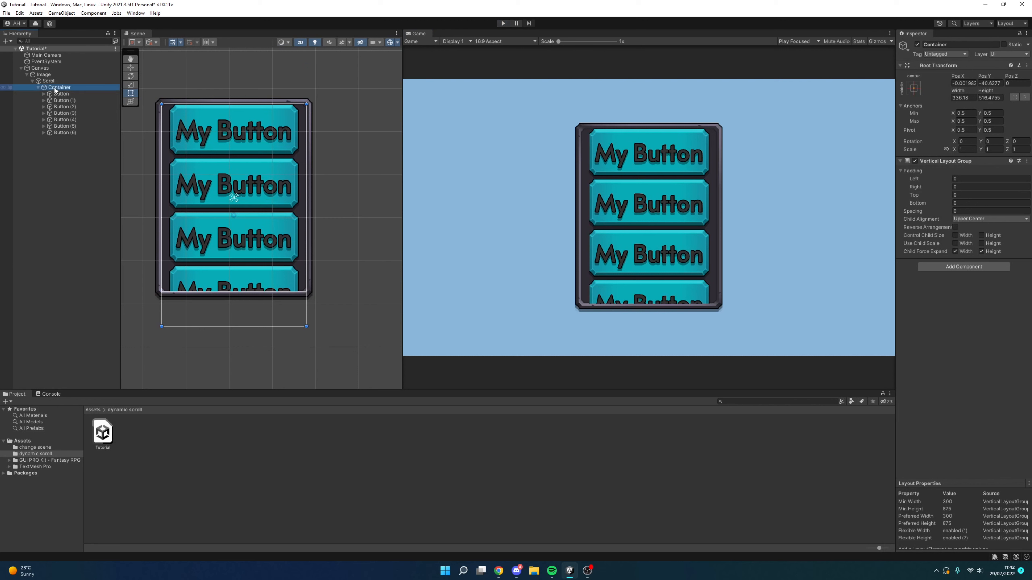
click(971, 267)
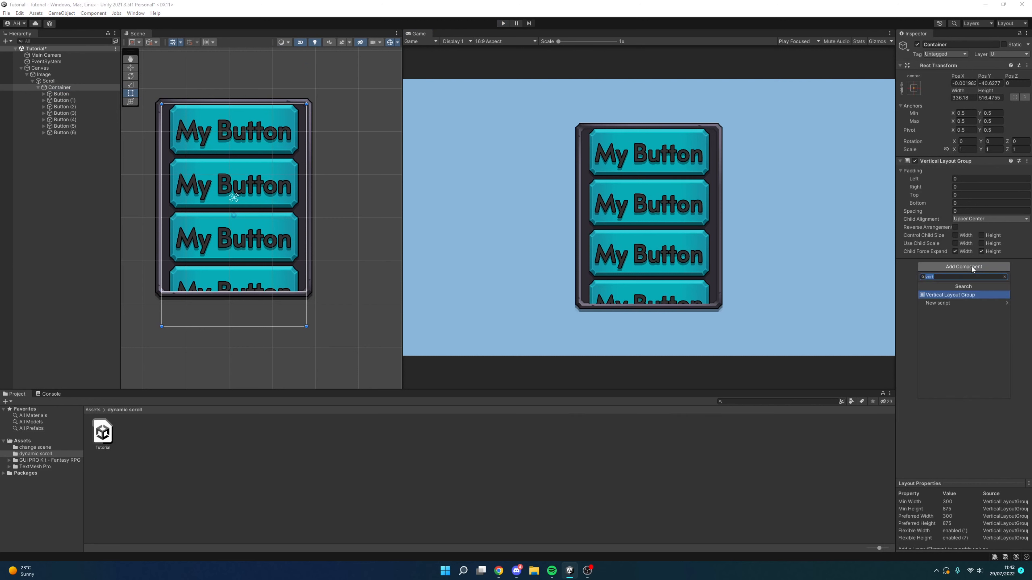
text(conten)
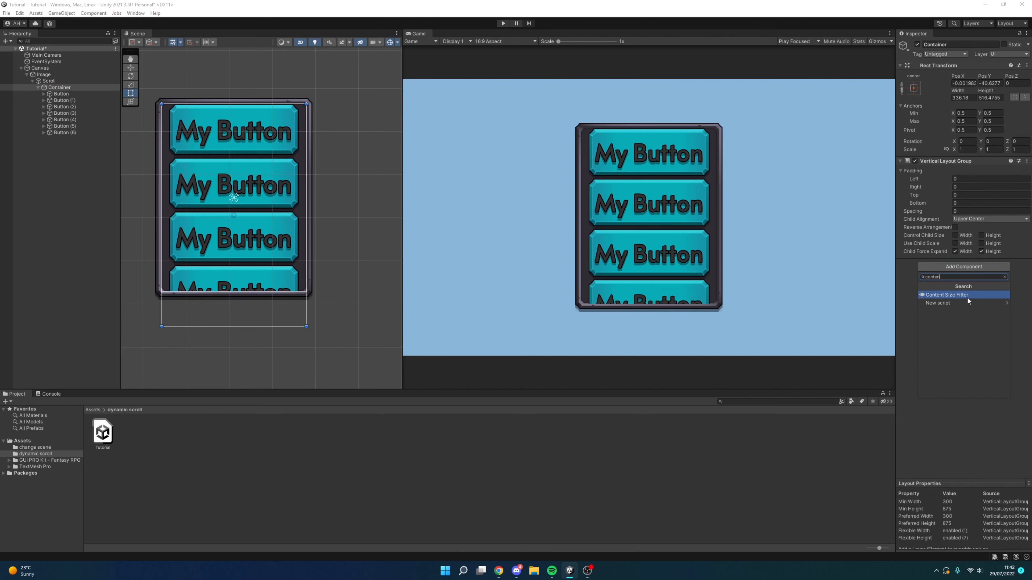
click(967, 296)
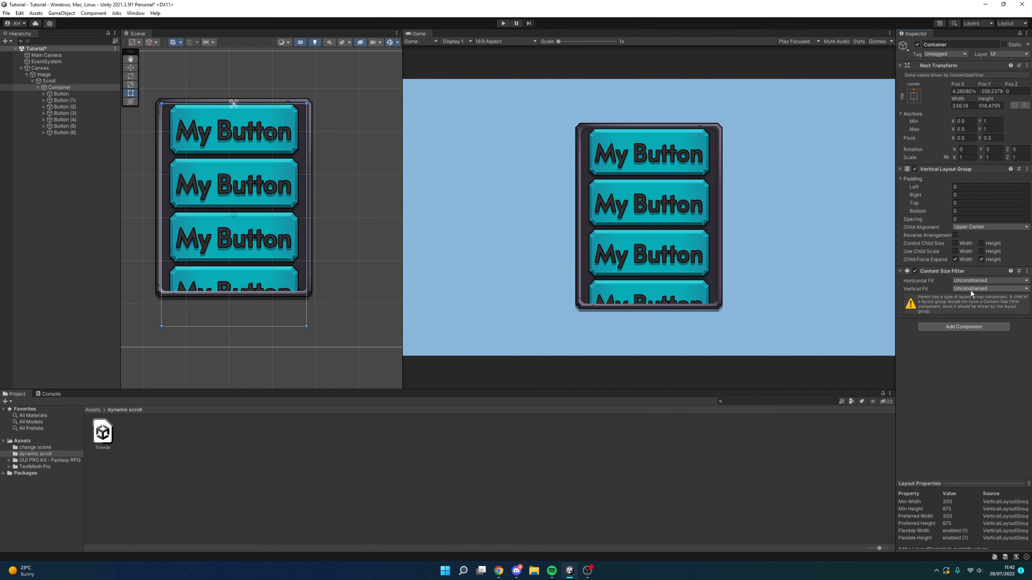
click(970, 289)
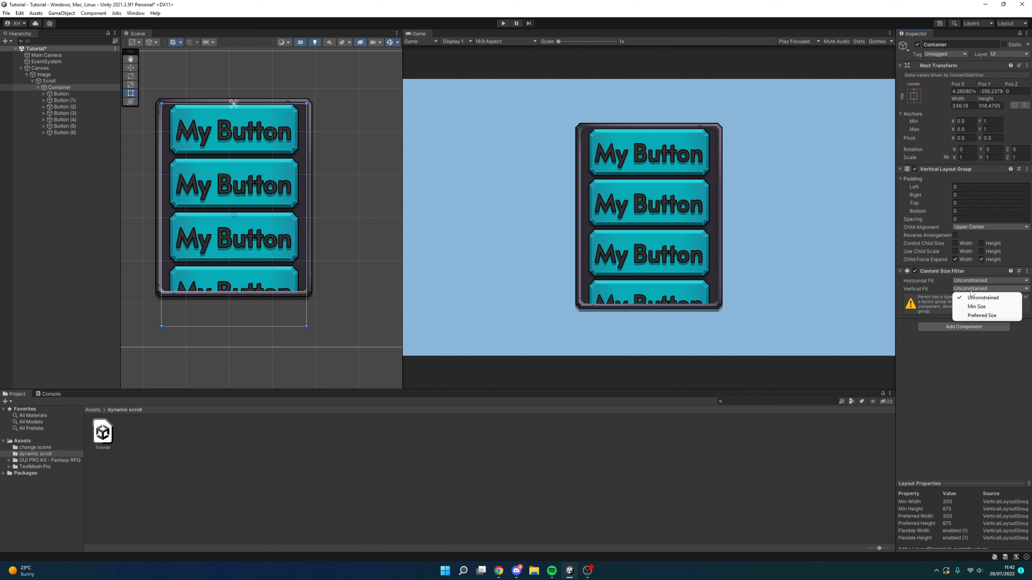
click(979, 307)
click(914, 95)
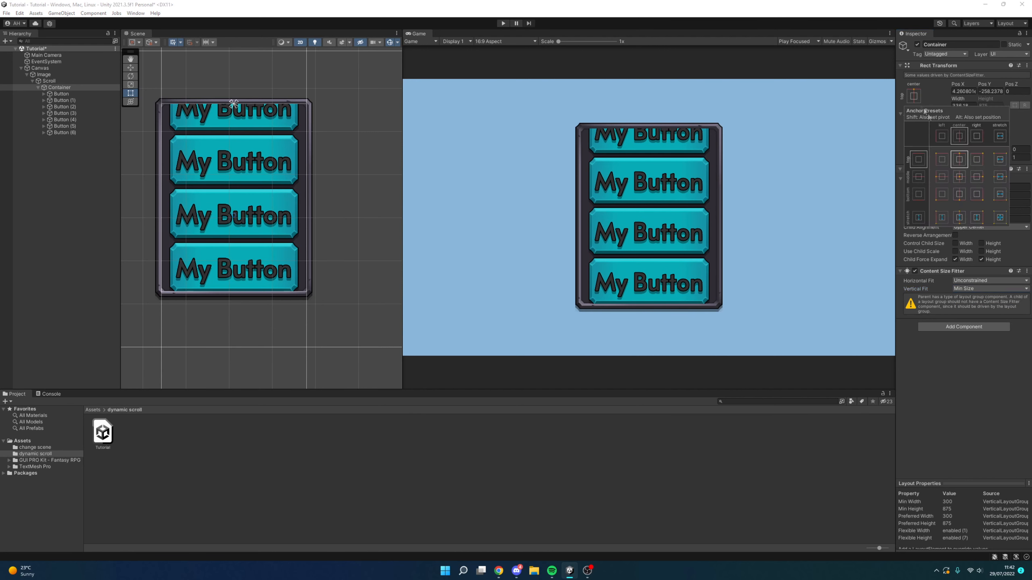
alt+click(959, 160)
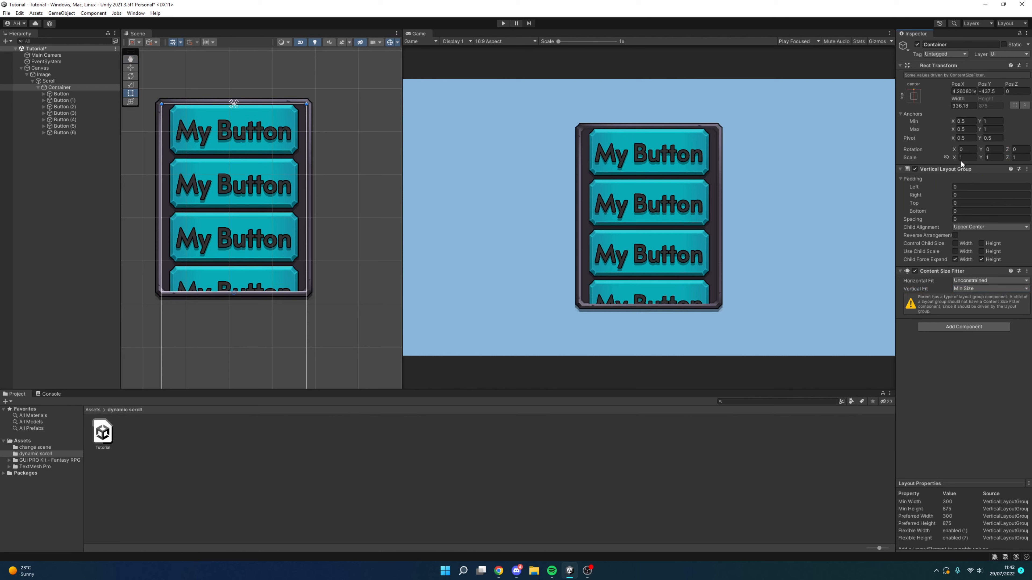
- Duplicate the last button, Button (6), inside Container
scroll(339, 194, down, 4)
middle_drag(336, 198, 332, 99)
scroll(244, 232, down, 4)
scroll(236, 282, up, 3)
scroll(237, 282, up, 2)
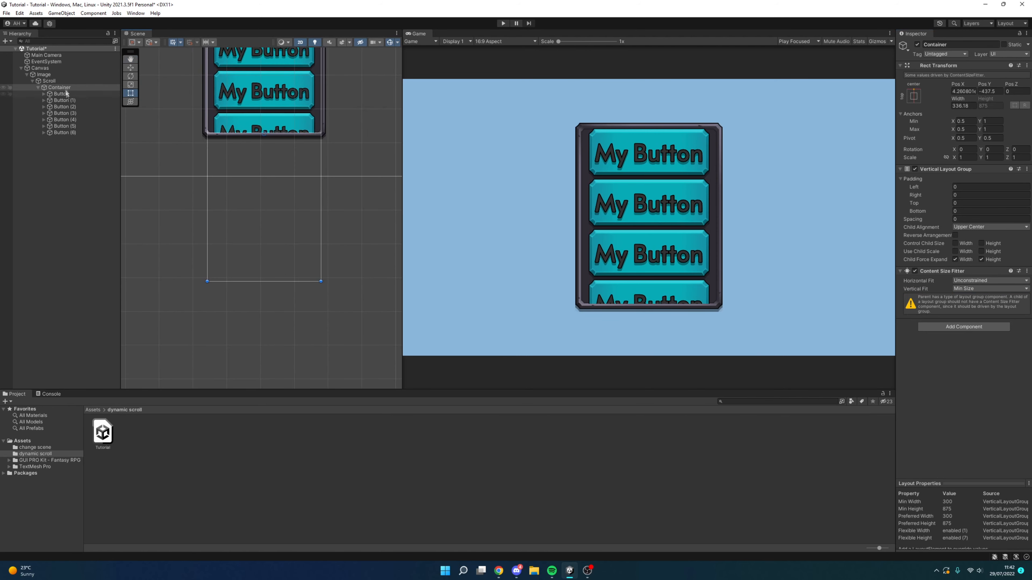
click(72, 132)
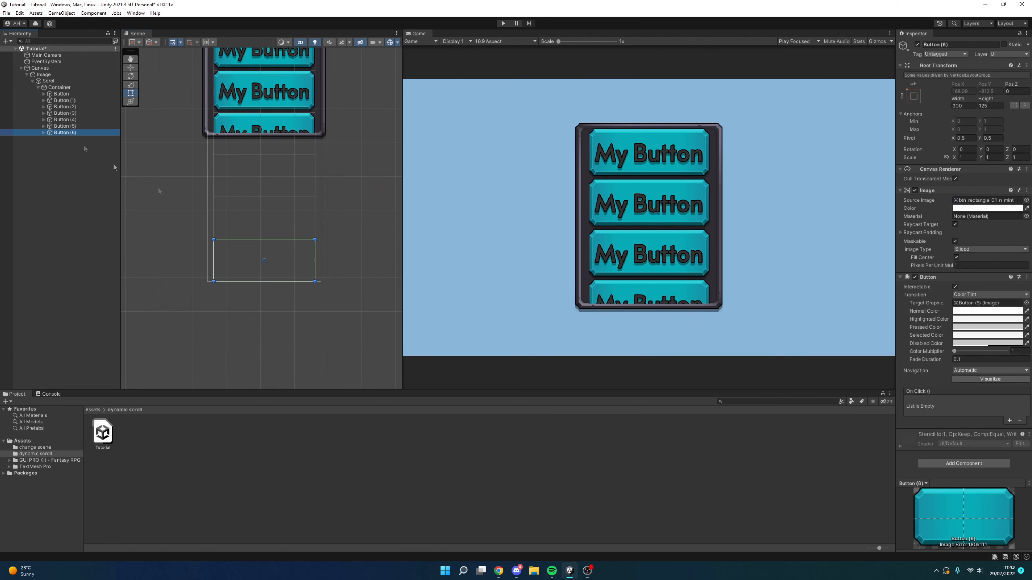
key(ctrl+d)
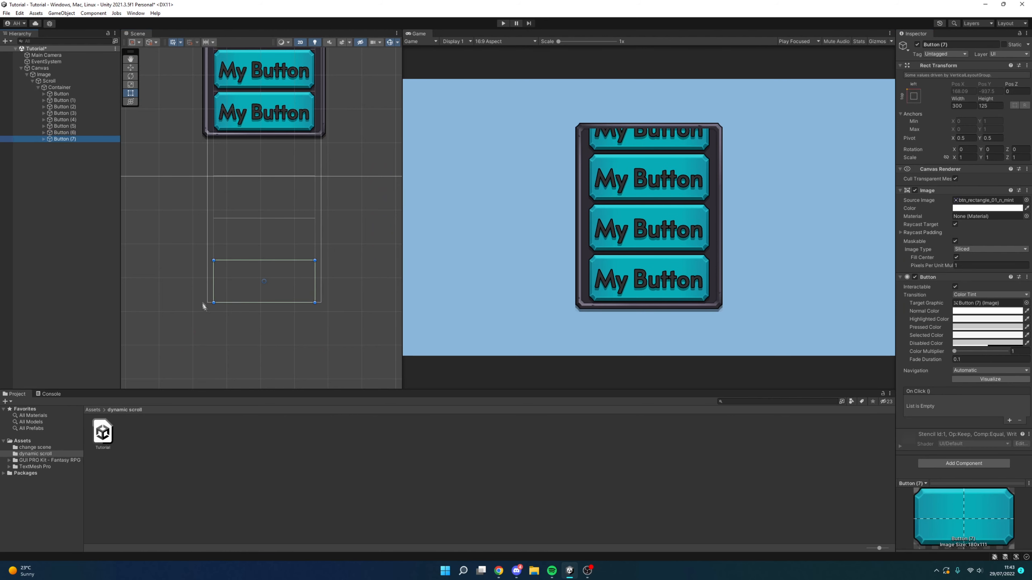
- Play the scene, test scrolling the eight-button list to both ends, and stop playback
click(503, 23)
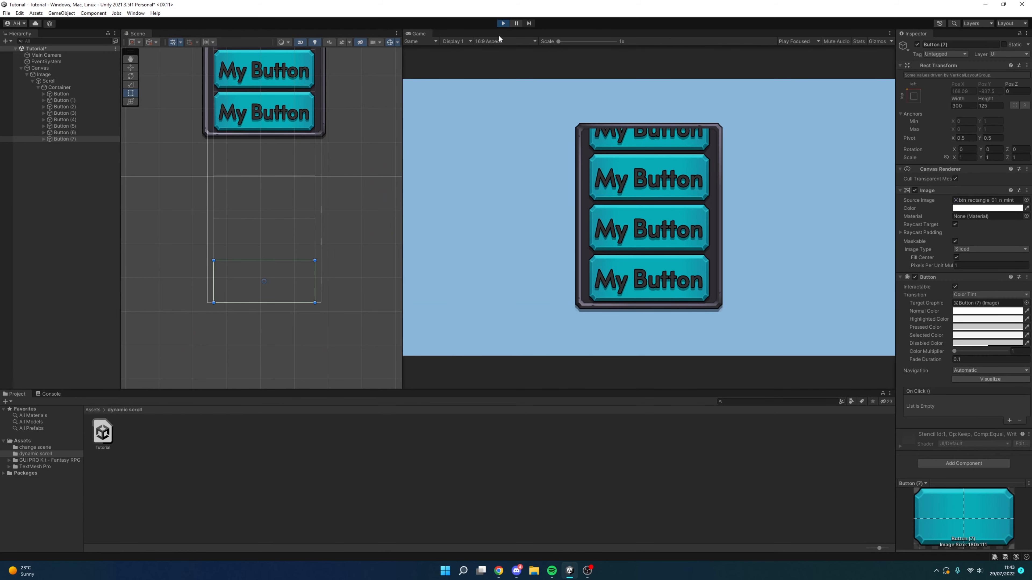
scroll(633, 177, down, 5)
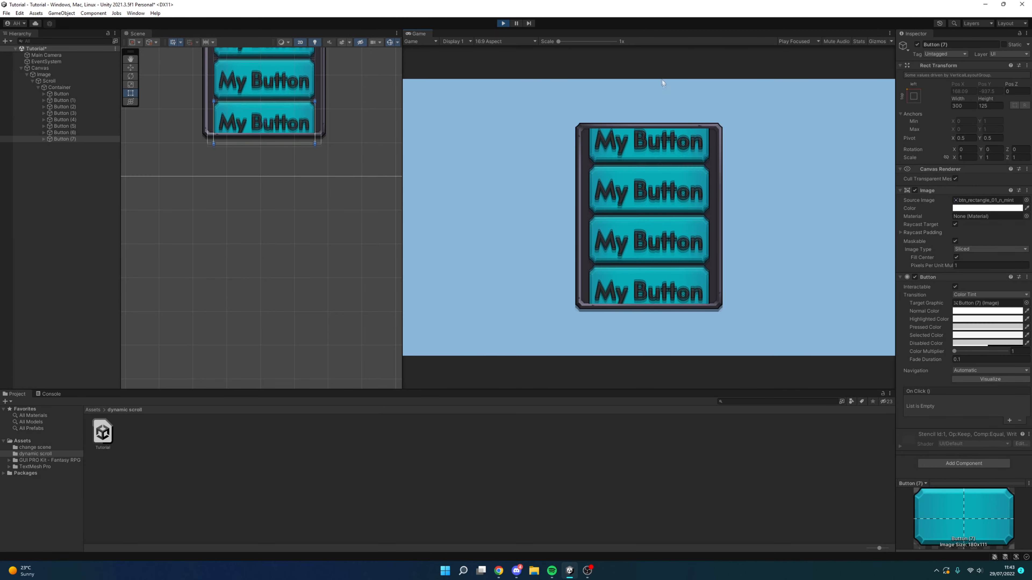
drag(661, 248, 658, 317)
drag(652, 277, 662, 44)
drag(662, 212, 671, 339)
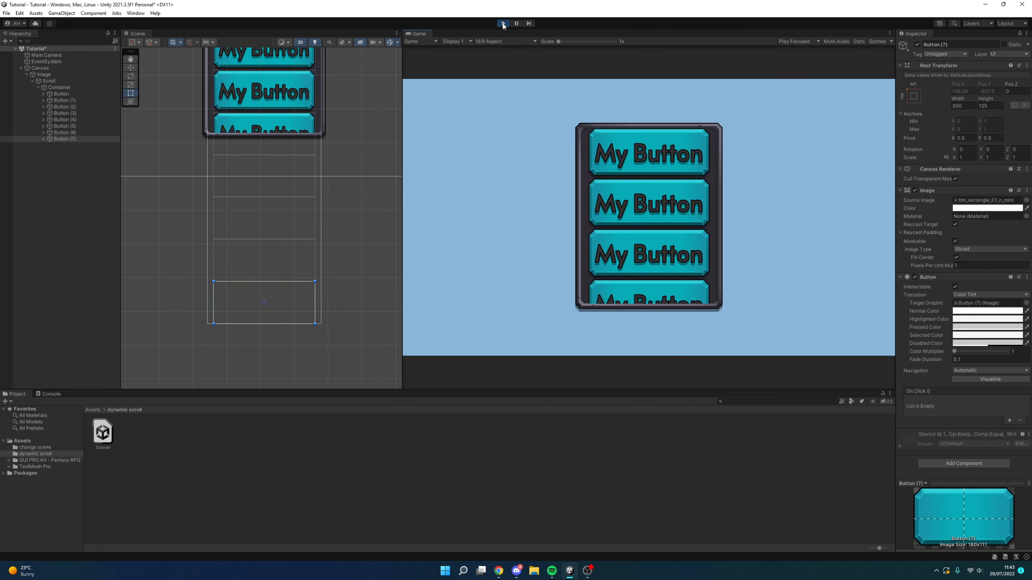
click(503, 23)
- Set the spacing of Container's Vertical Layout Group to 10
click(59, 88)
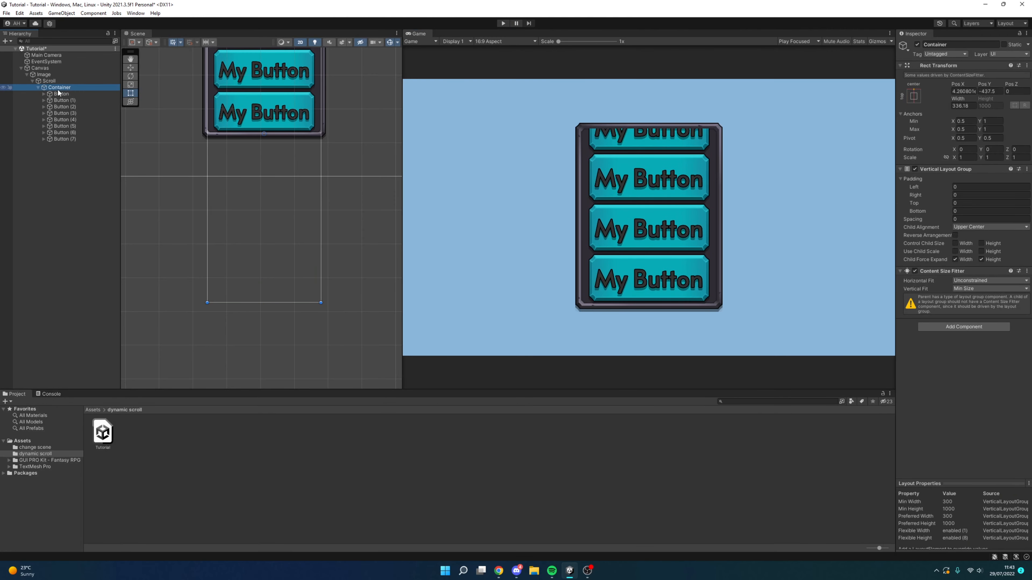
drag(927, 222, 21, 218)
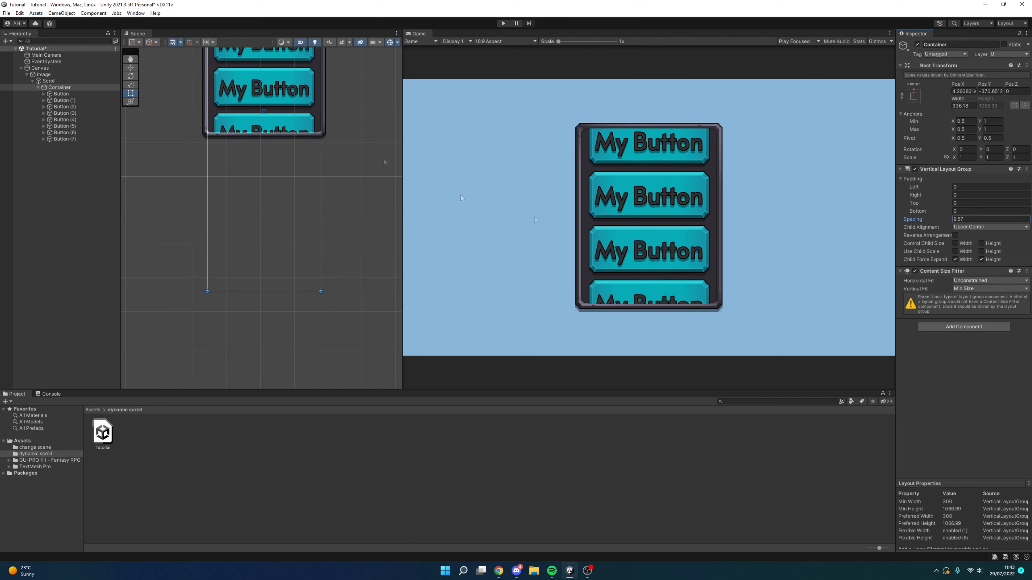
click(975, 219)
text(10)
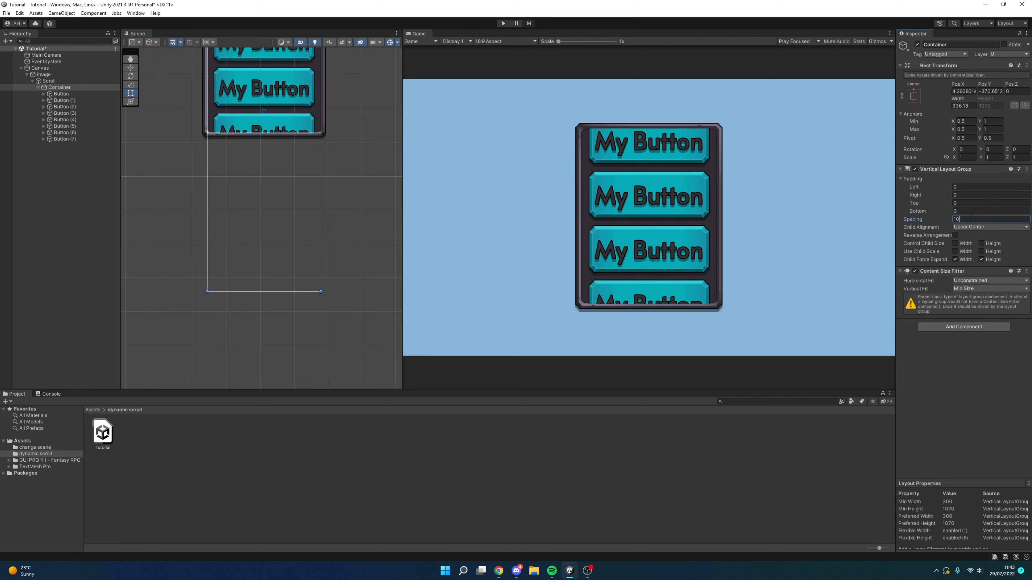
- Play the scene, test scrolling the spaced-out buttons in both directions, and stop playback
click(503, 23)
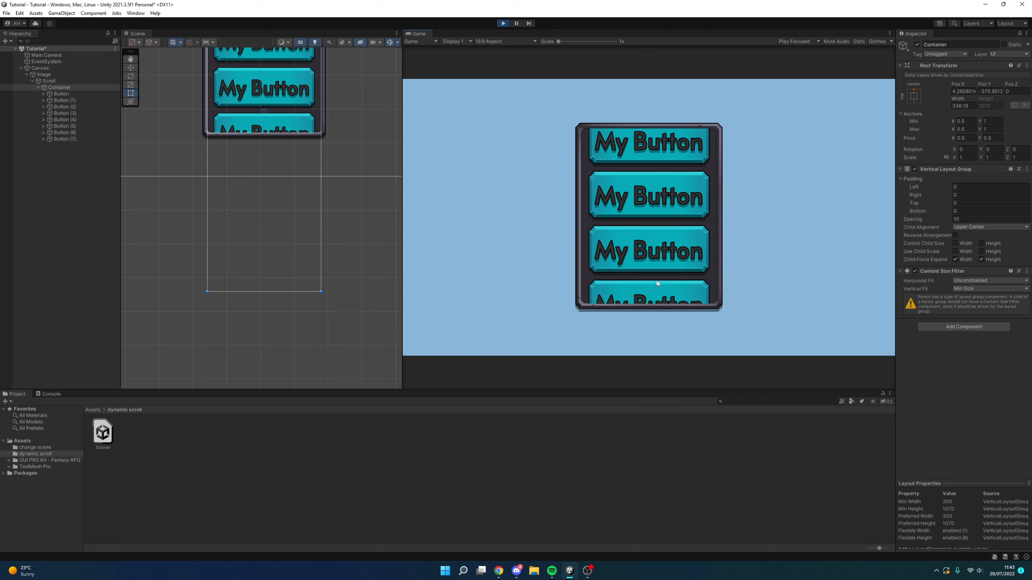
drag(659, 287, 659, 120)
drag(650, 167, 677, 366)
drag(670, 280, 660, 58)
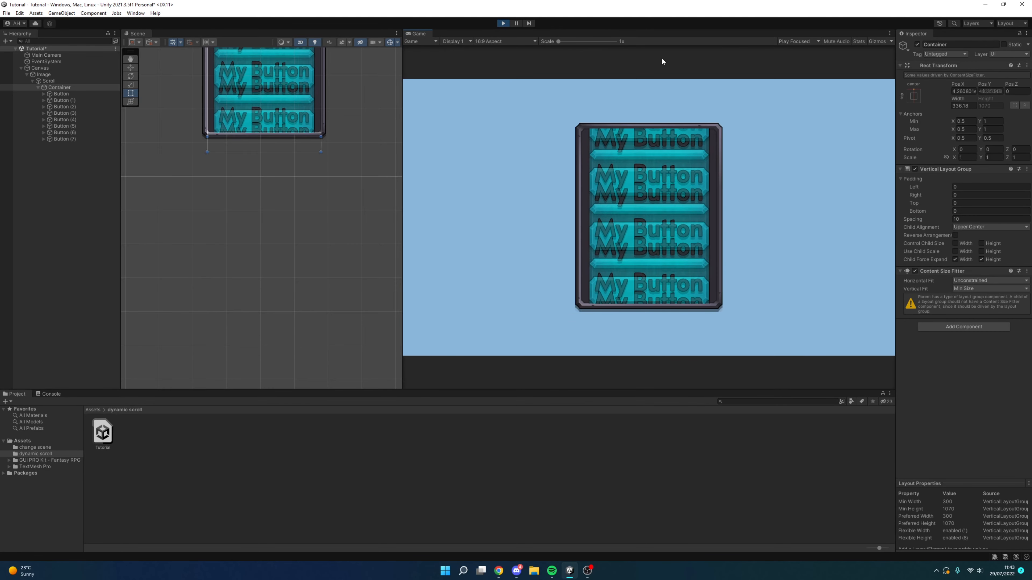
drag(656, 179, 692, 441)
drag(688, 277, 683, 123)
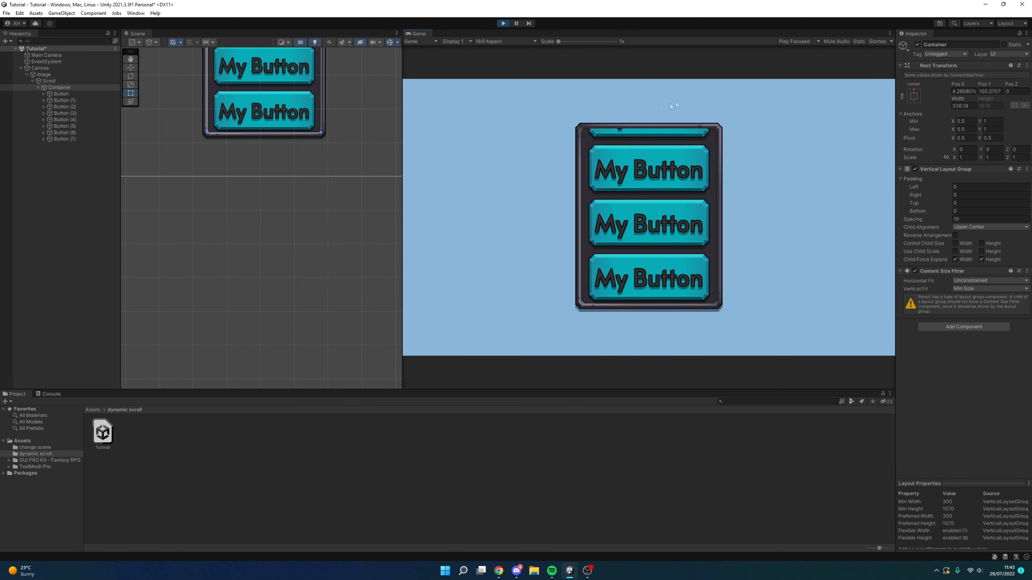
click(503, 23)
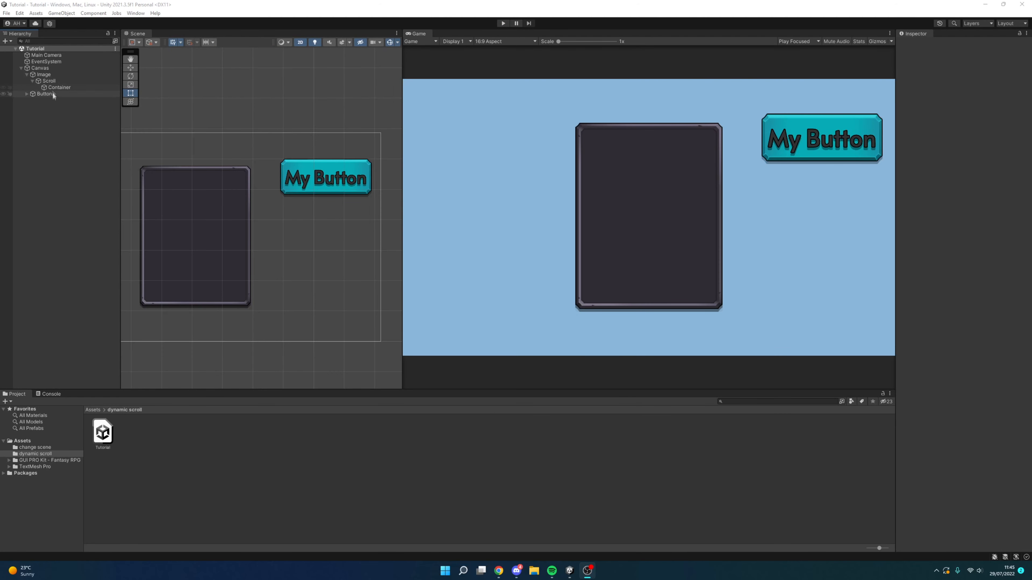
- Save the Button object as a prefab in the dynamic scroll assets folder
click(44, 94)
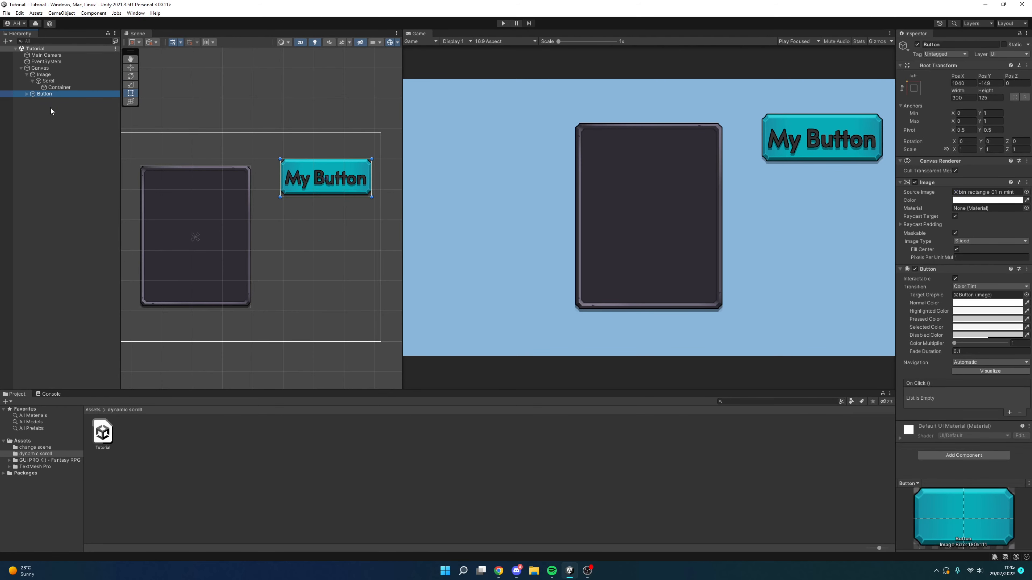
drag(45, 94, 142, 439)
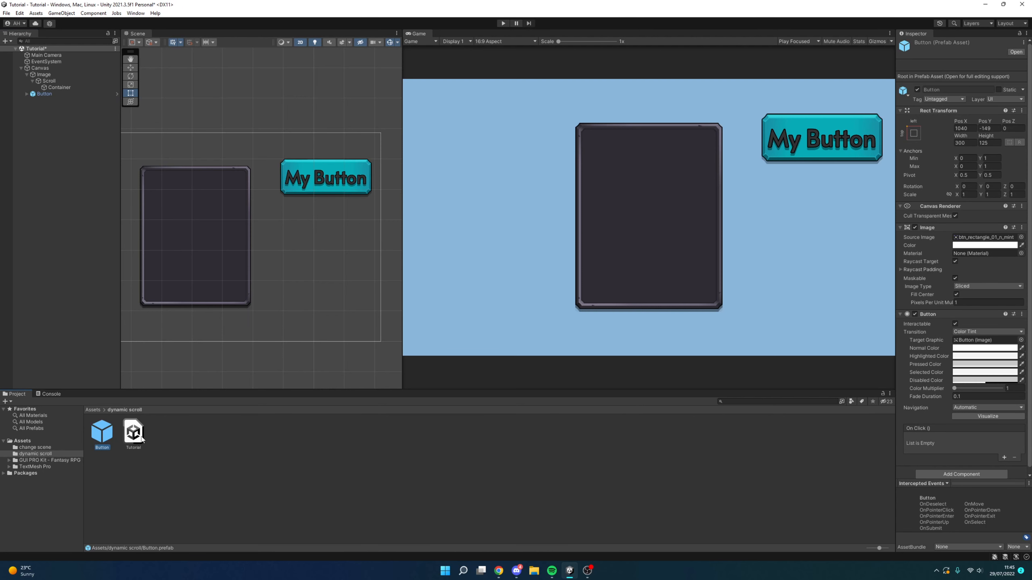
click(98, 460)
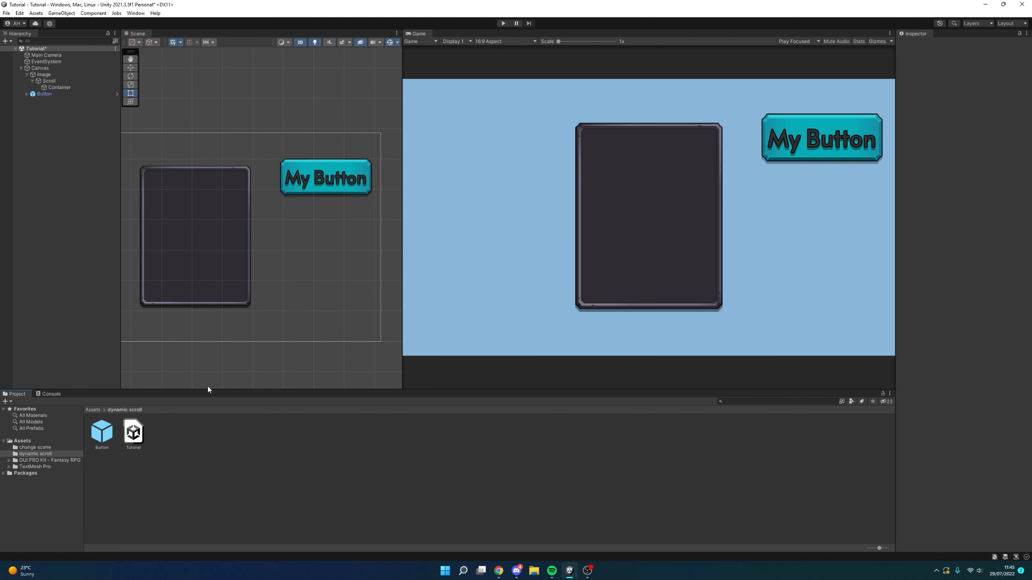
- Create a C# script named SpawnObjects in the dynamic scroll folder
right_click(177, 441)
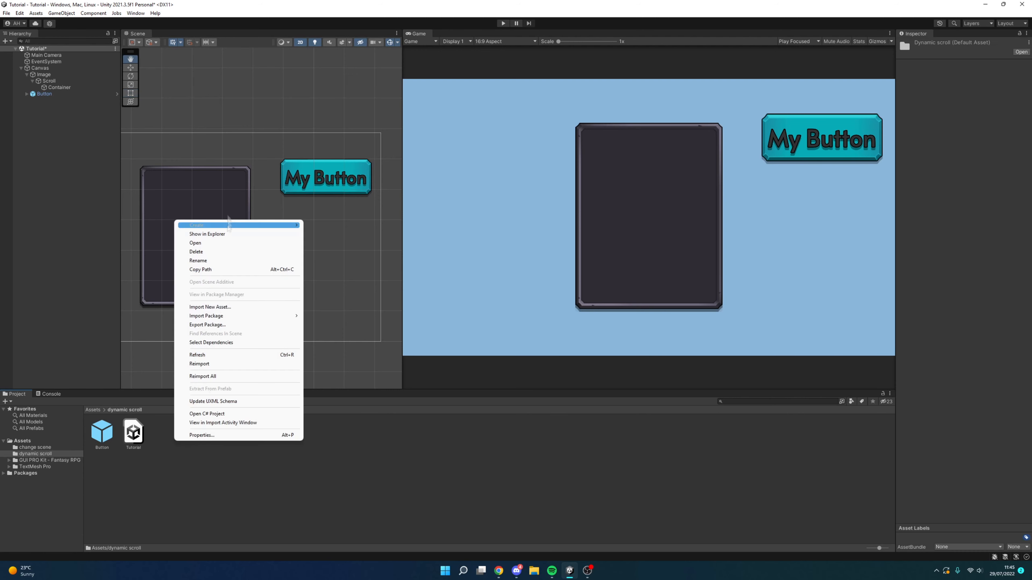
mouse_move(243, 223)
click(327, 213)
text(SpawnO)
key(Return)
- Open SpawnObjects in Visual Studio and delete the Update method with its comment and the comment above Start
double_click(135, 437)
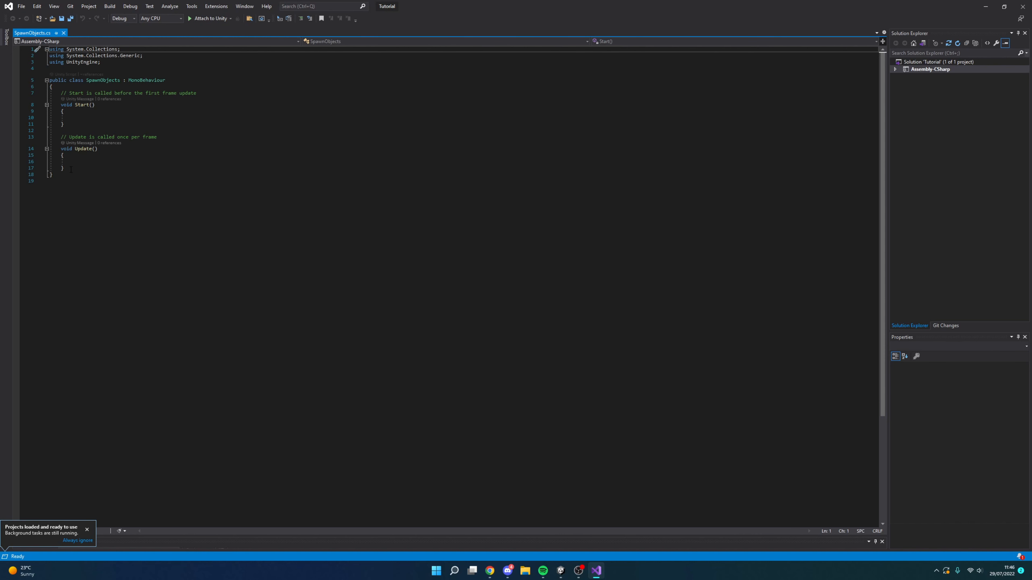
drag(65, 169, 35, 137)
key(BackSpace)
key(BackSpace)
drag(204, 94, 49, 93)
key(BackSpace)
key(BackSpace)
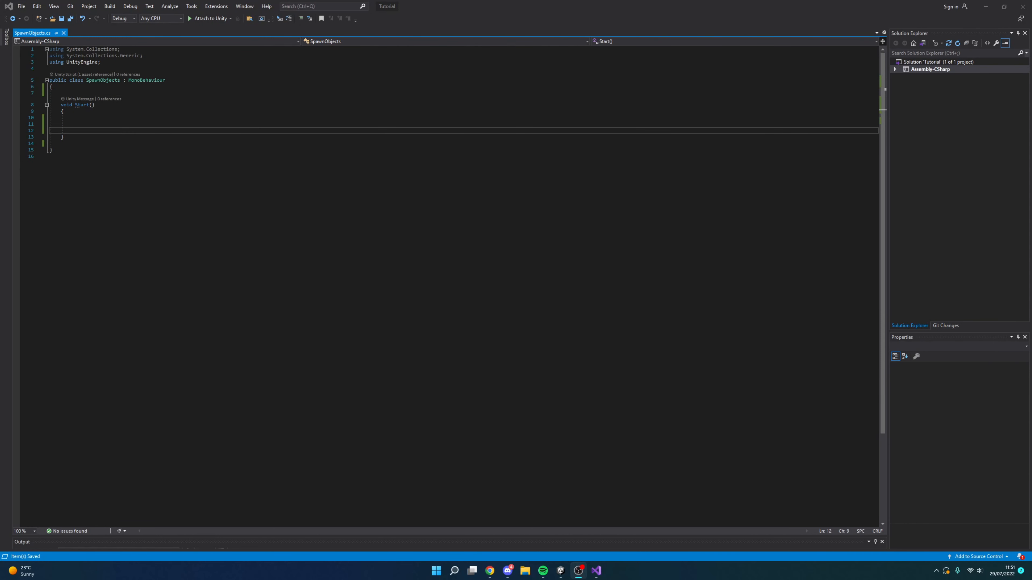
- Declare a serialized private GameObject field named myObject above the Start method
key(alt+Tab)
key(Up)
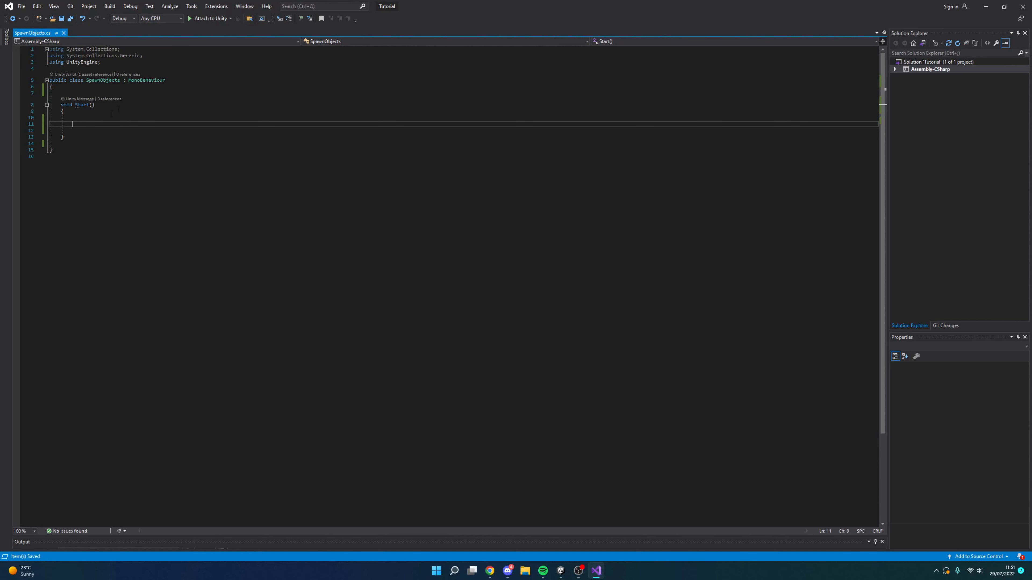
click(109, 91)
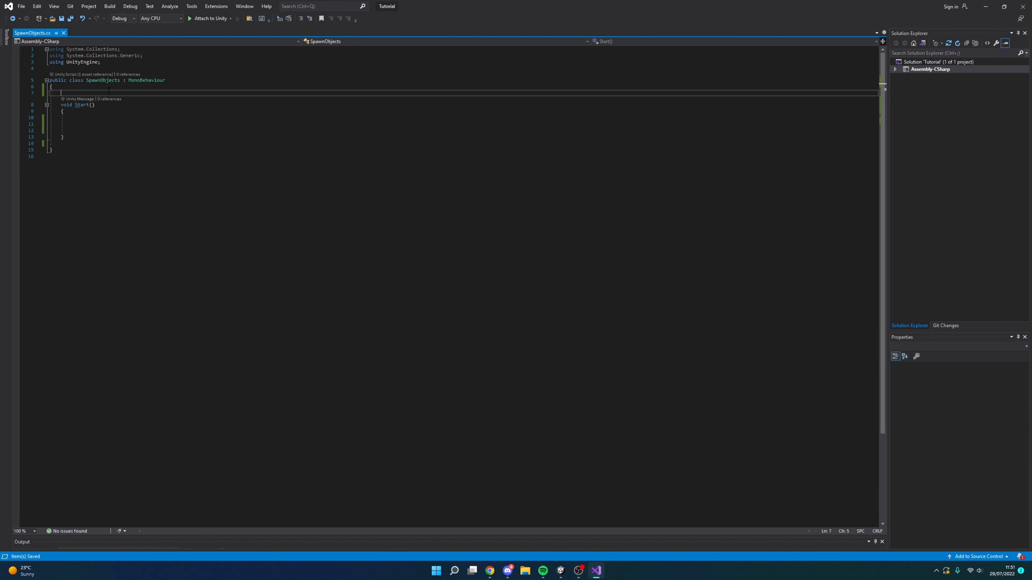
key(Return)
key(Up)
text([seri)
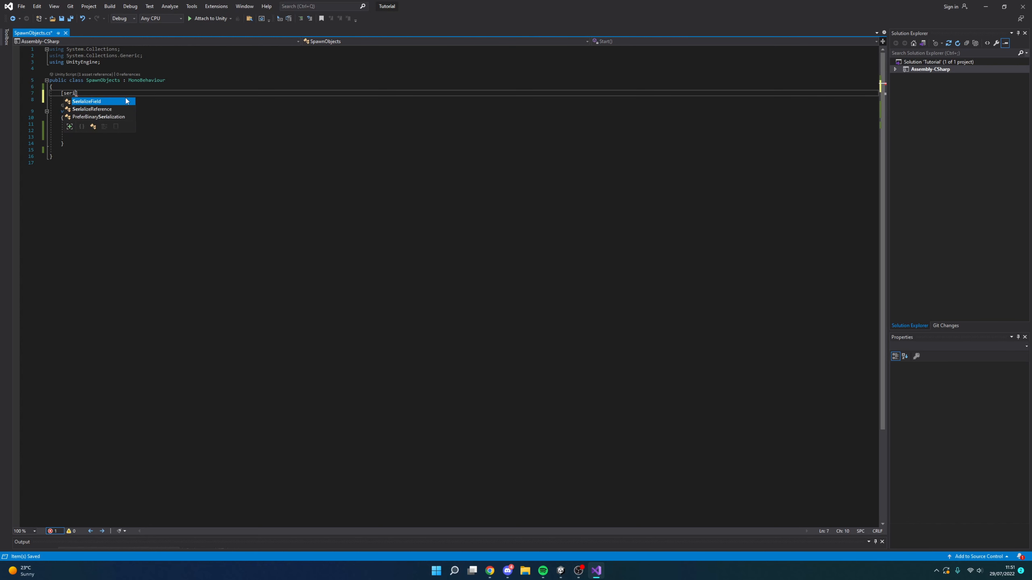
key(Tab)
text(] private GameObject myObject;)
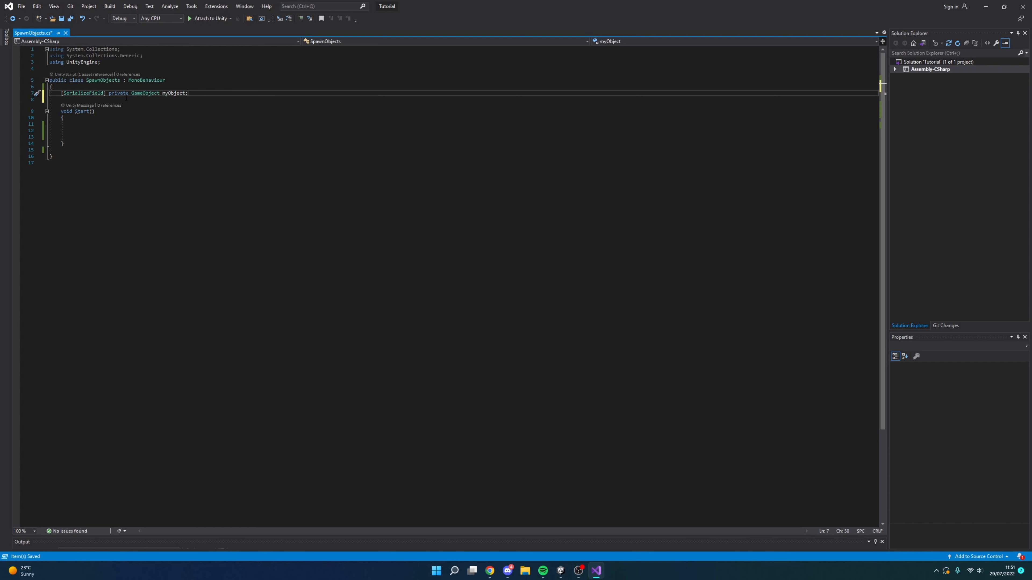
- Declare a serialized private GameObject field named parentObject below myObject
key(Return)
text([SerializeField])
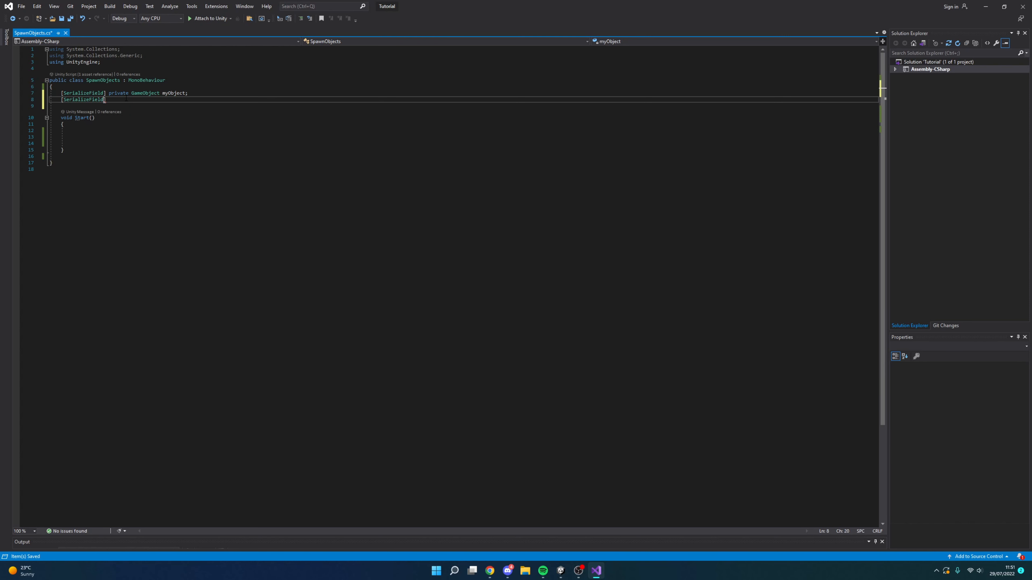
text( private GameObject)
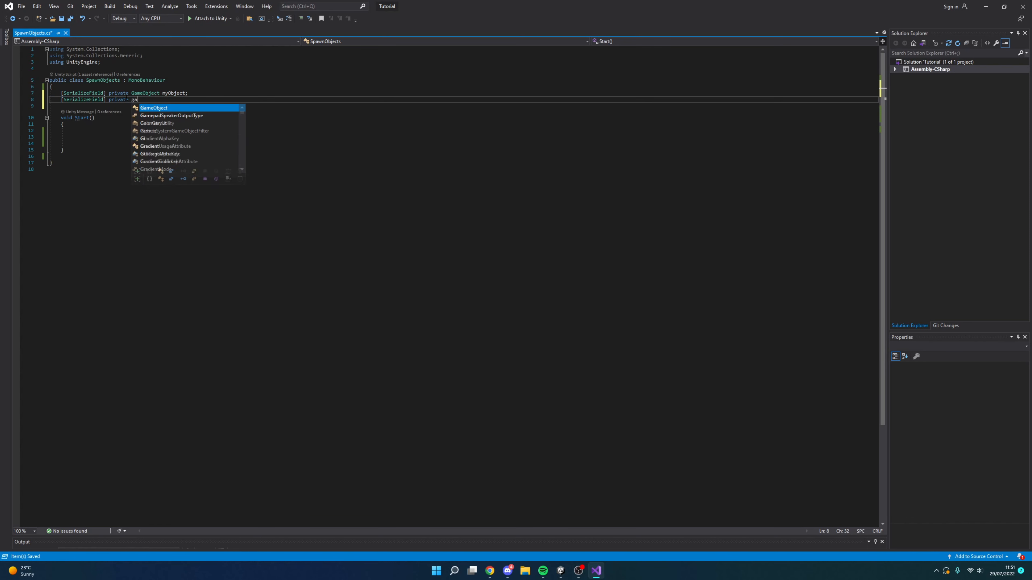
text( parent)
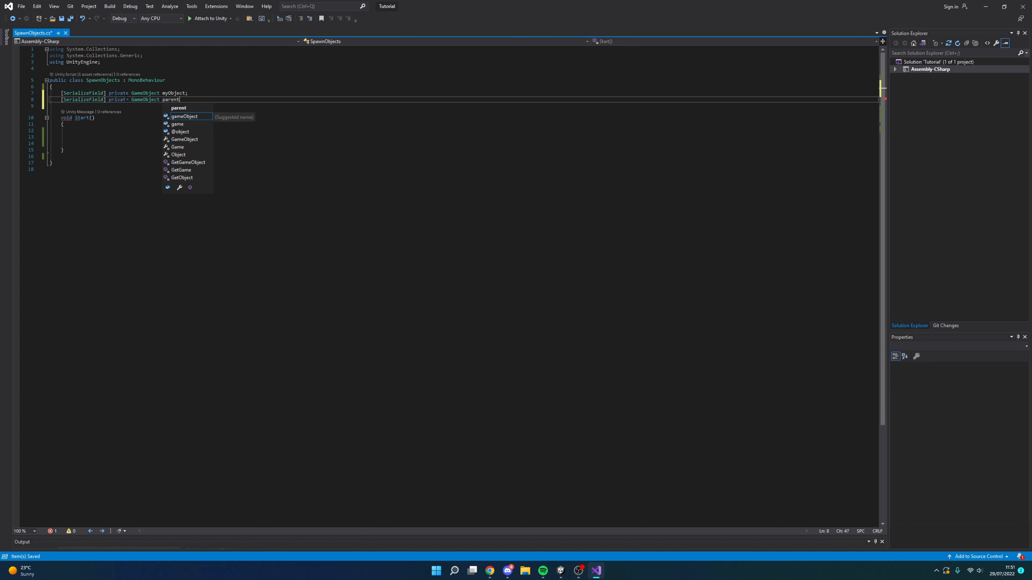
text(Object)
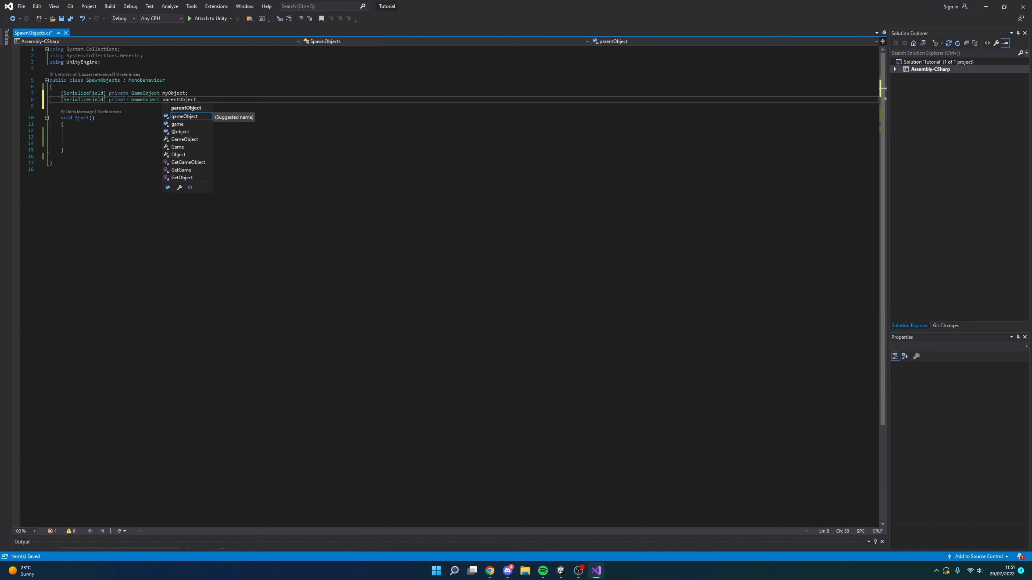
text(;)
- Declare a serialized private int field named numberOfObjects below parentObject and save the script
key(Return)
text([SerializeField] private int numbe)
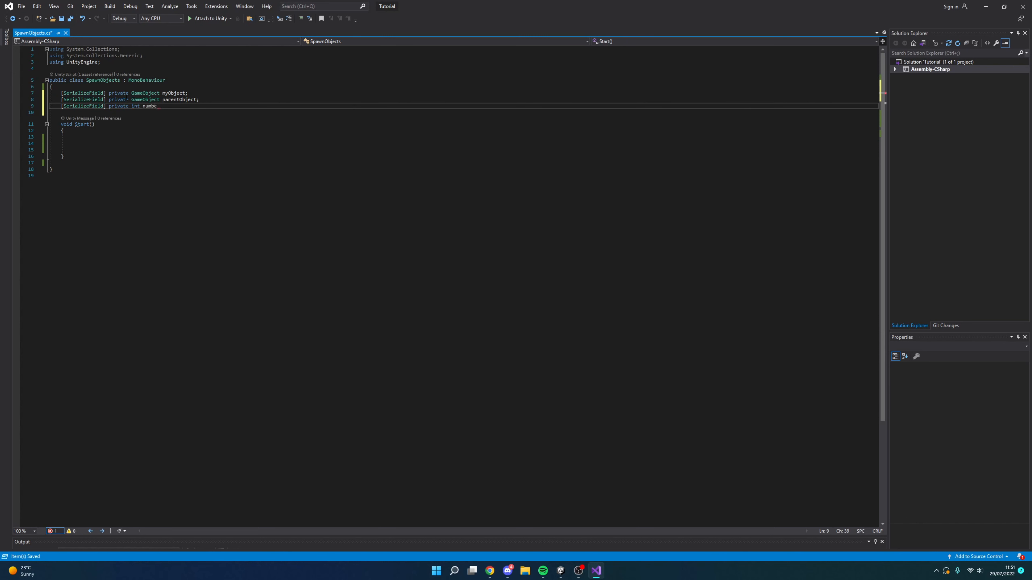
text(rOfObjects;)
key(ctrl+s)
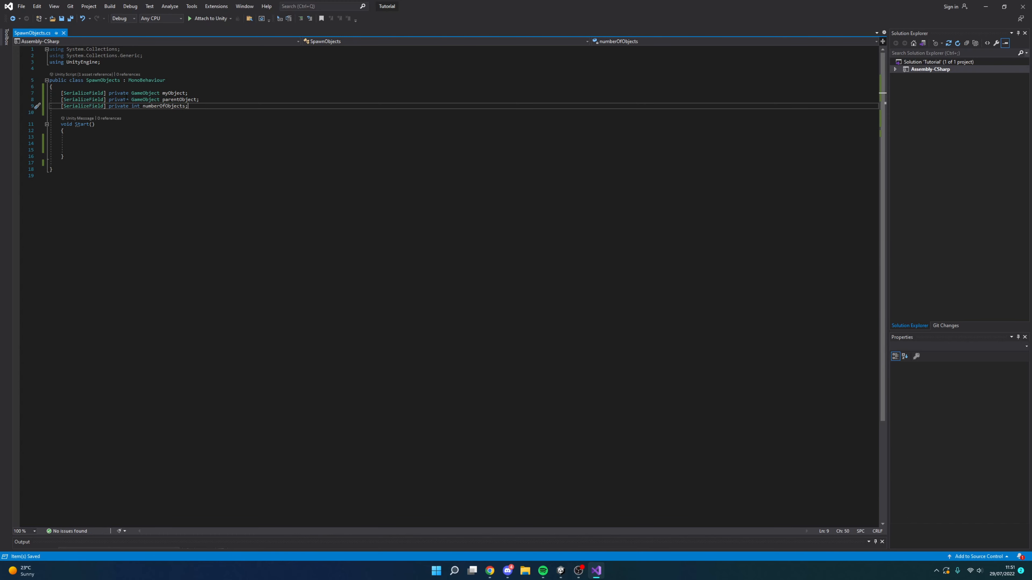
- In Unity, set the Canvas's Spawn Objects component to the Button prefab as My Object, Container as Parent Object and 10 objects, and save
click(985, 6)
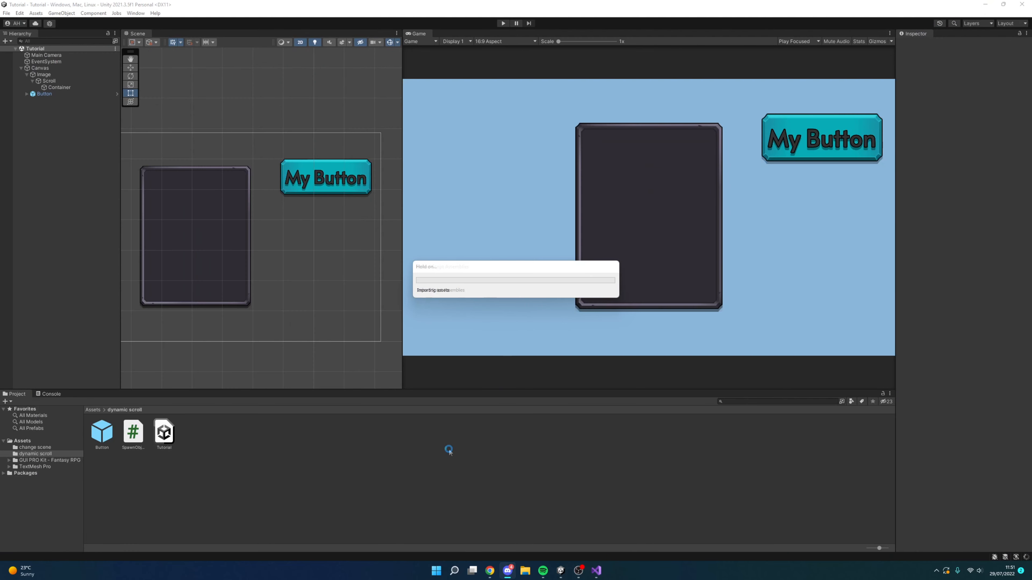
click(43, 69)
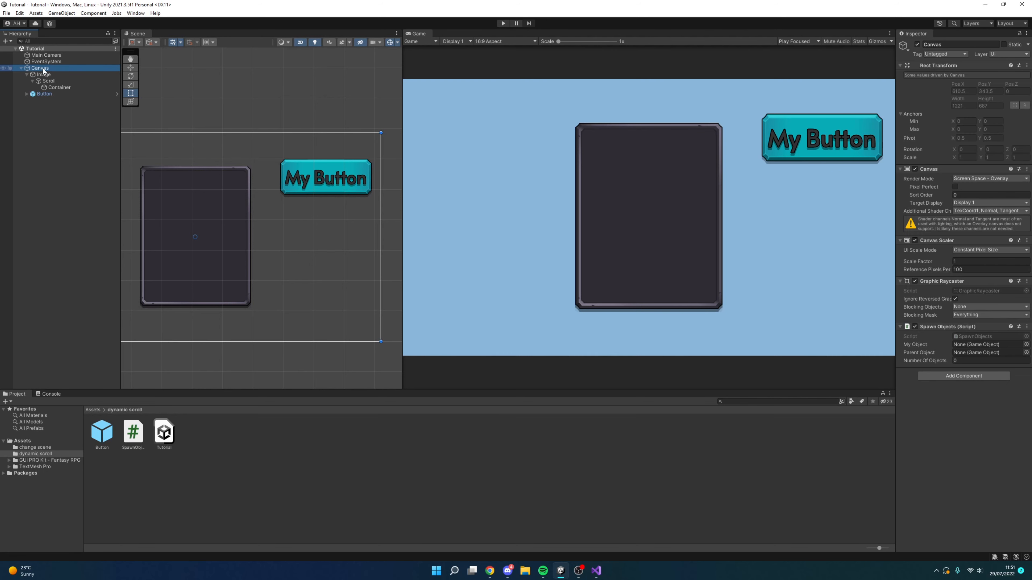
click(101, 438)
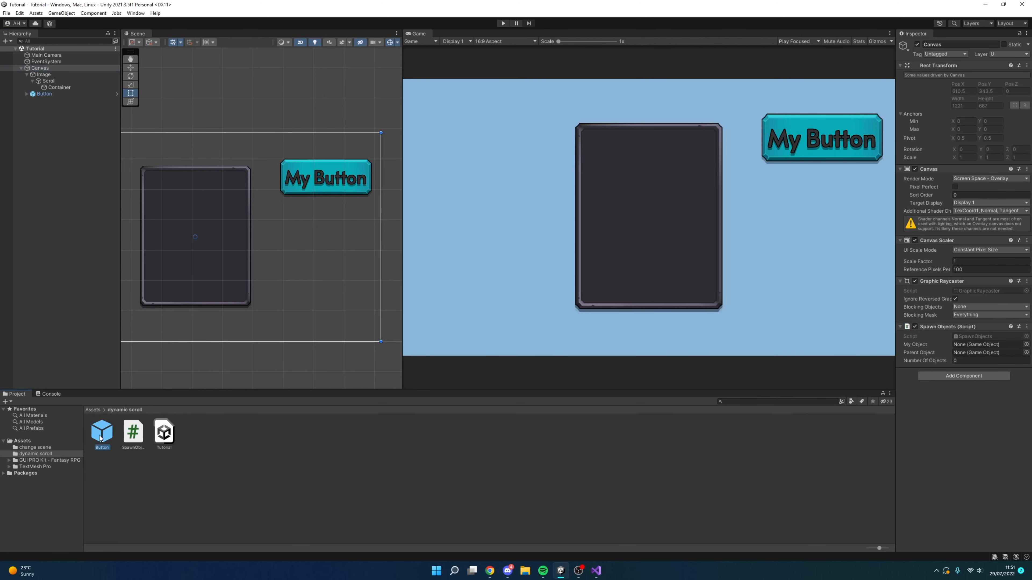
drag(100, 437, 972, 345)
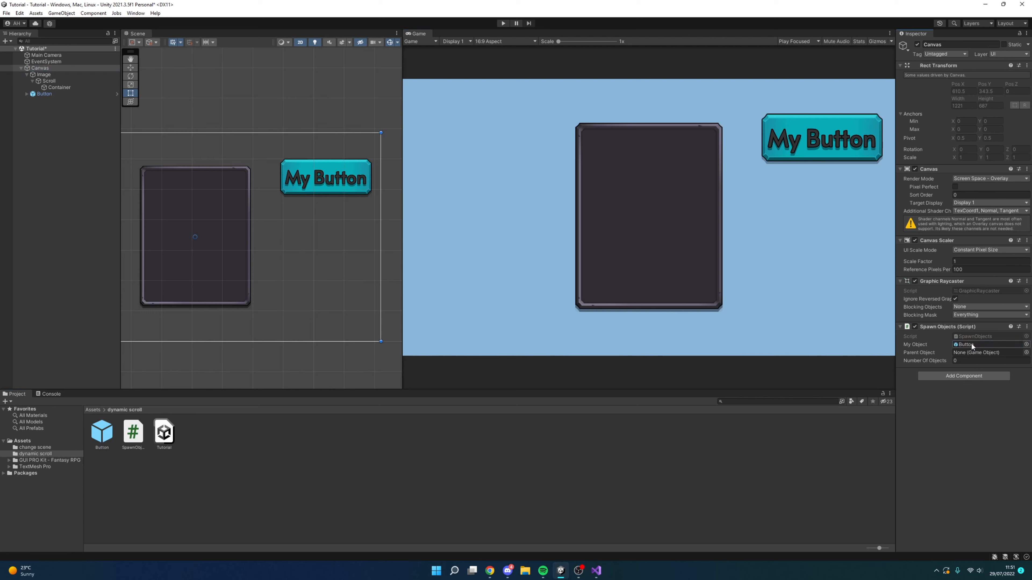
drag(53, 94, 962, 353)
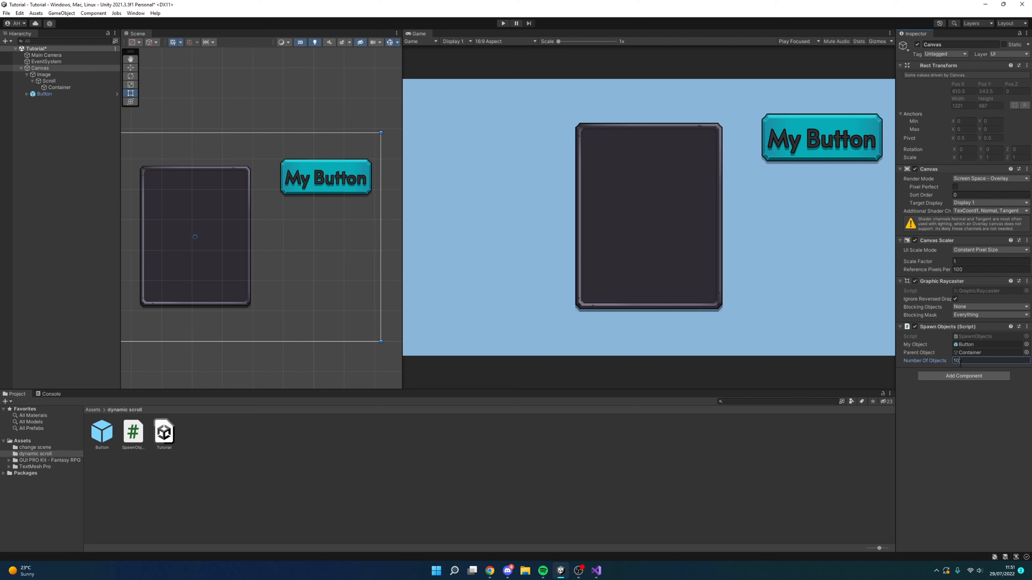
key(ctrl+s)
- Back in Visual Studio, add a for loop to the Start method that runs i from 0 while less than numberOfObjects
click(596, 571)
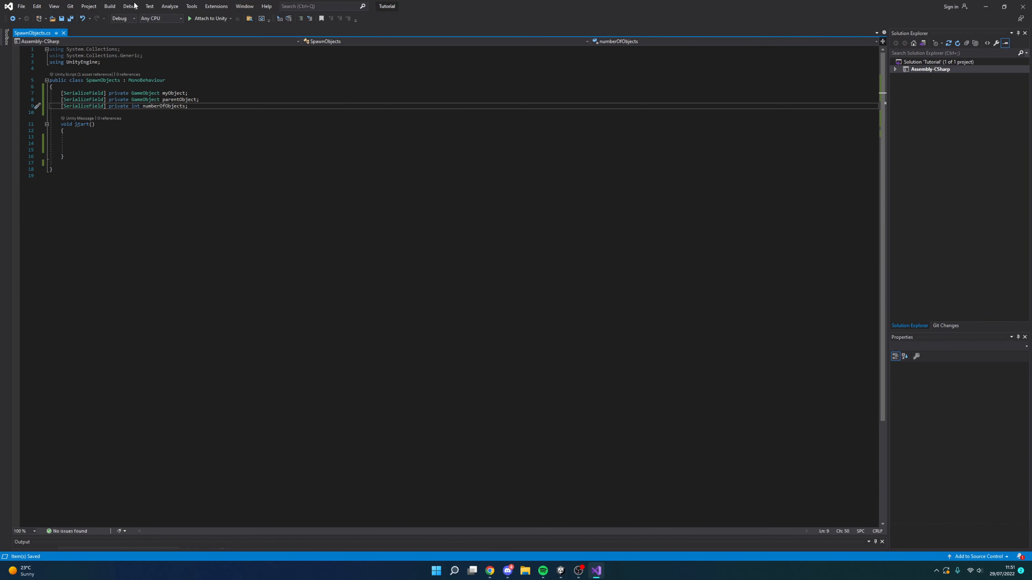
click(132, 144)
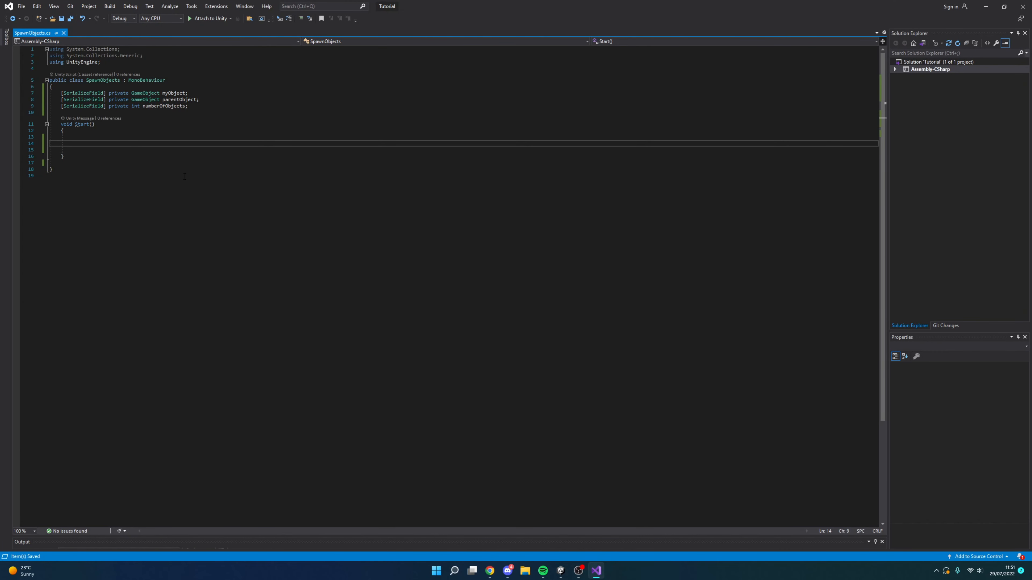
text(for(INT)
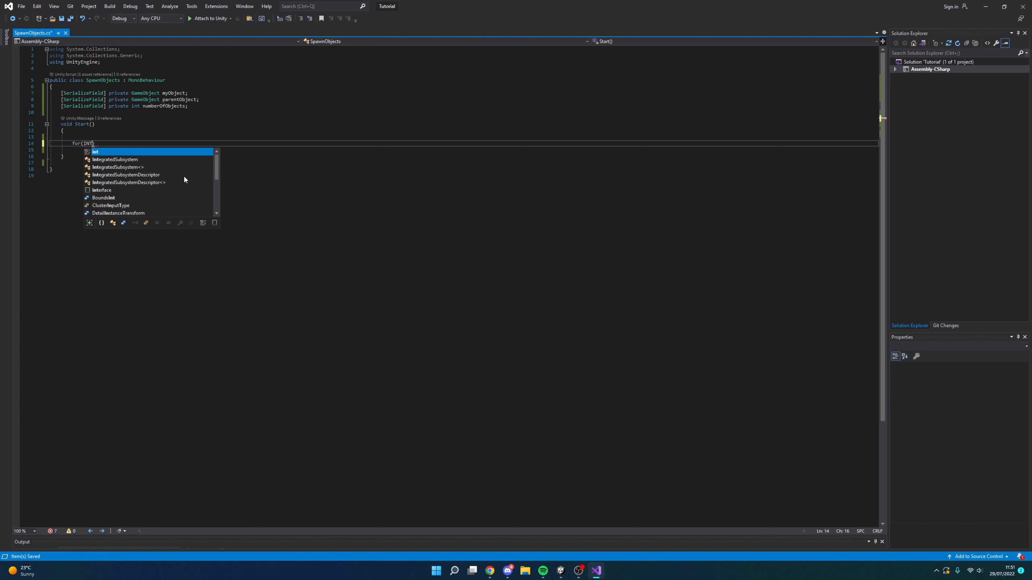
text( i = 0)
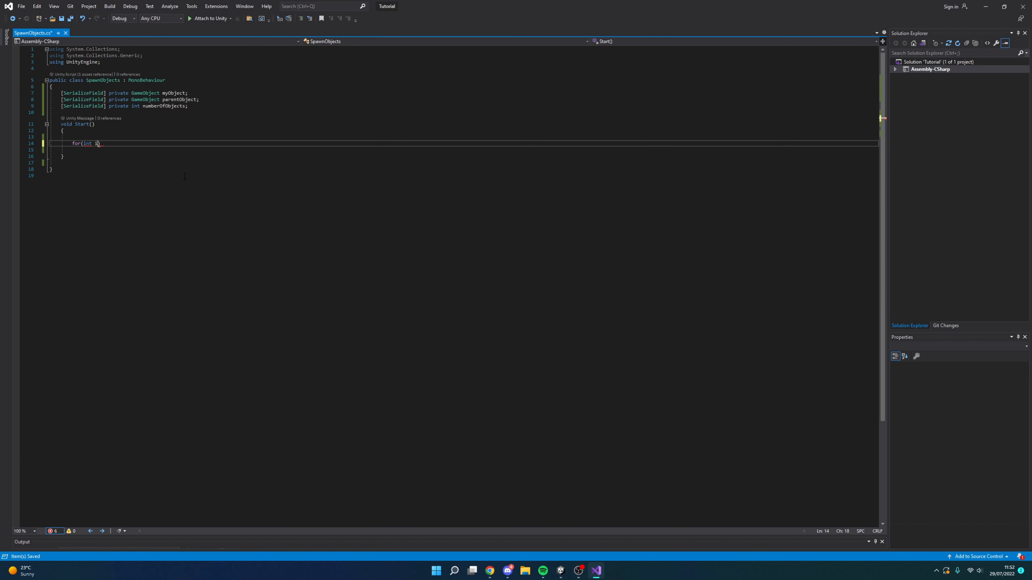
text(; i < numberOfObjects; i++))
key(Return)
text({)
key(Return)
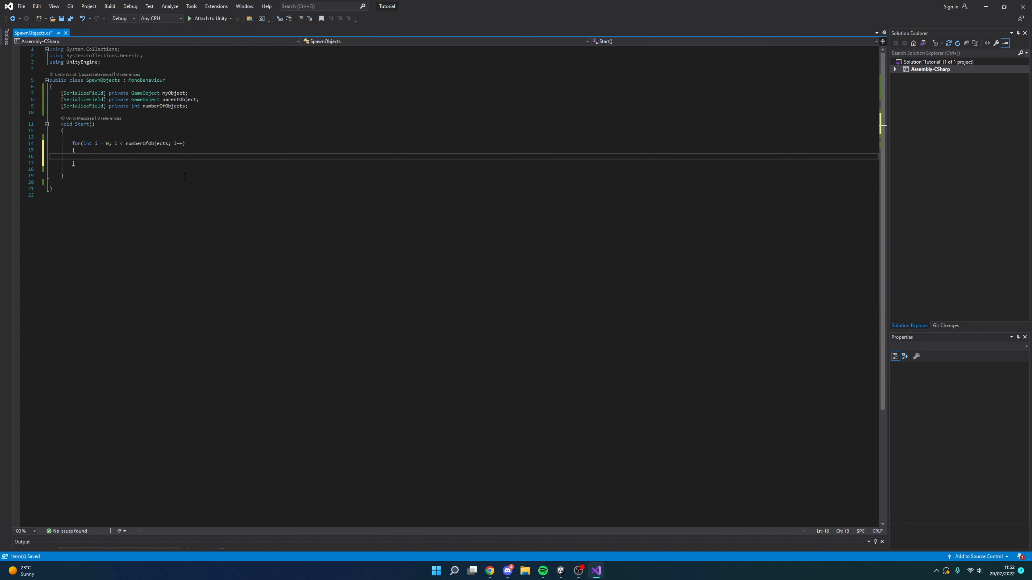
- Inside the loop, instantiate myObject with parentObject as its parent and store it in a GameObject variable named temp
text(GameObject temp = instantiate(myObject)
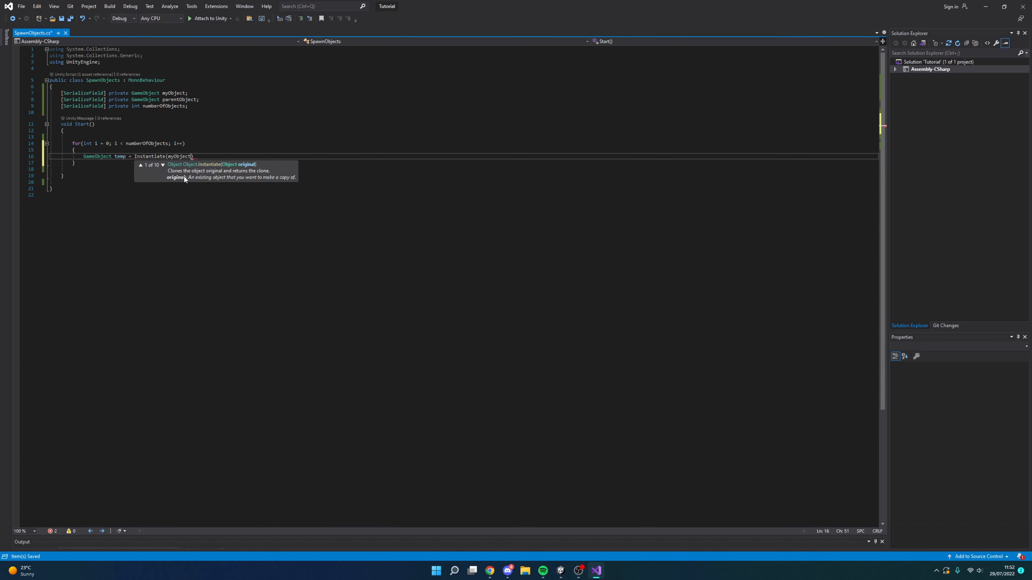
text(, parentObject.)
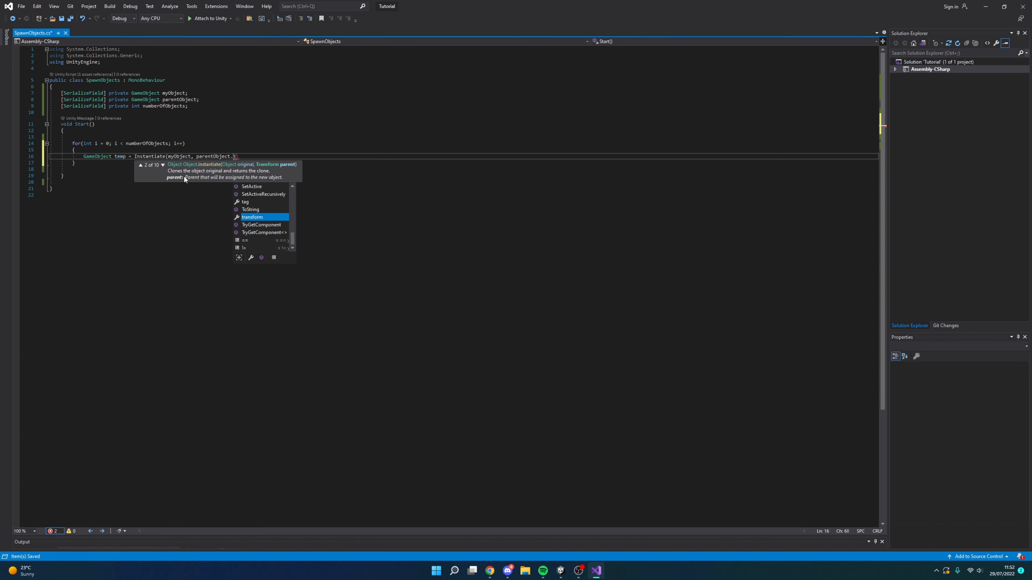